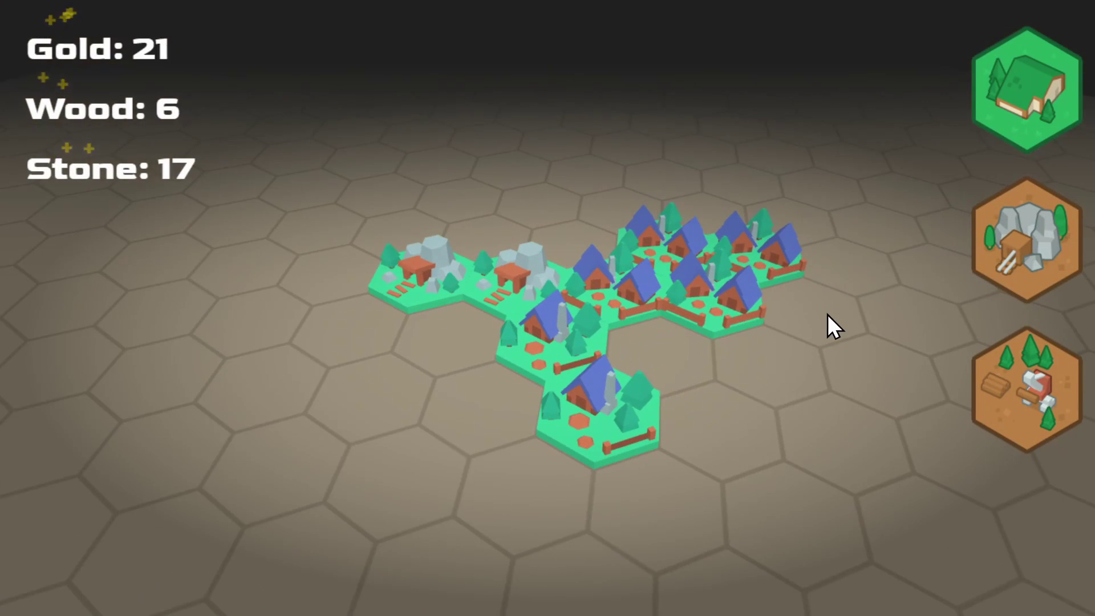
Place a quarry tile at the row's left end and a lumber building on the empty green tile
left_click(1026, 240)
left_click(324, 267)
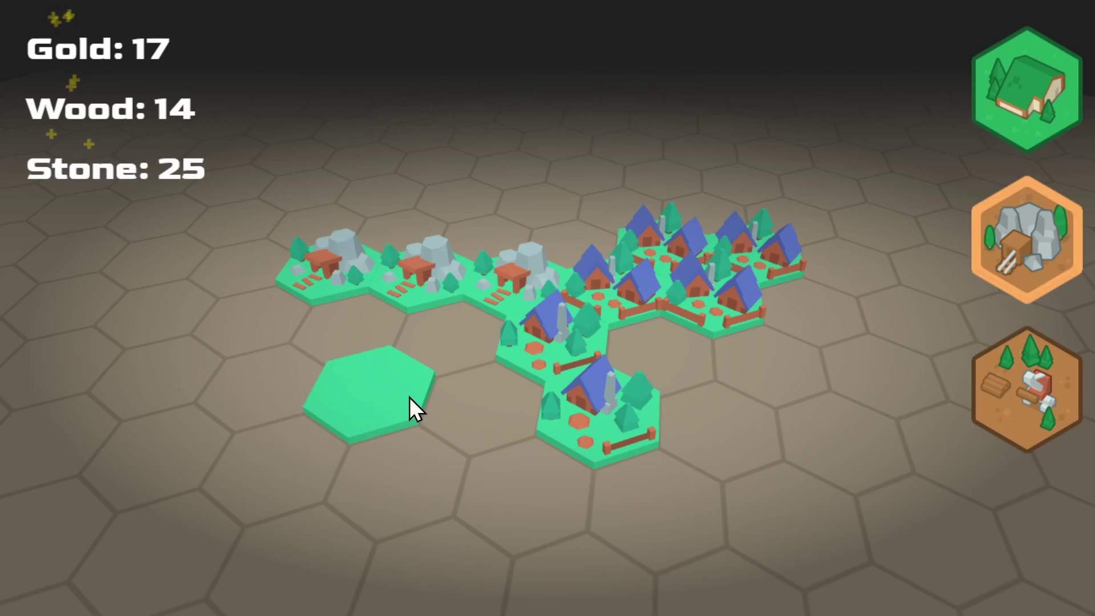
left_click(1027, 389)
left_click(649, 522)
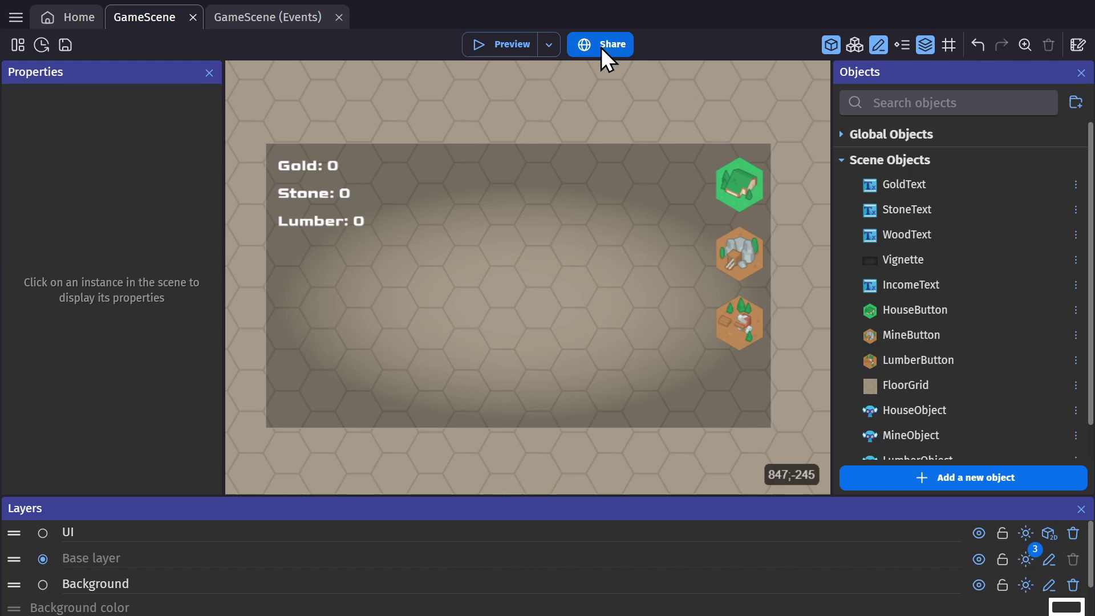
Open the Share dialog from the top toolbar to see the export targets
left_click(601, 51)
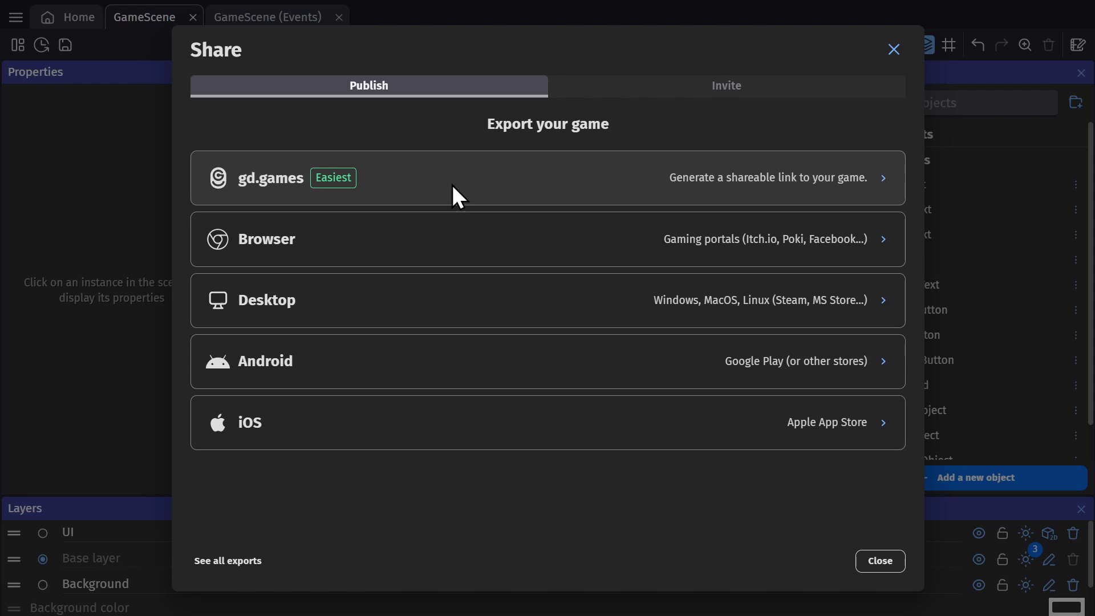
Choose gd.games as the target and generate a shareable link to the game
left_click(453, 184)
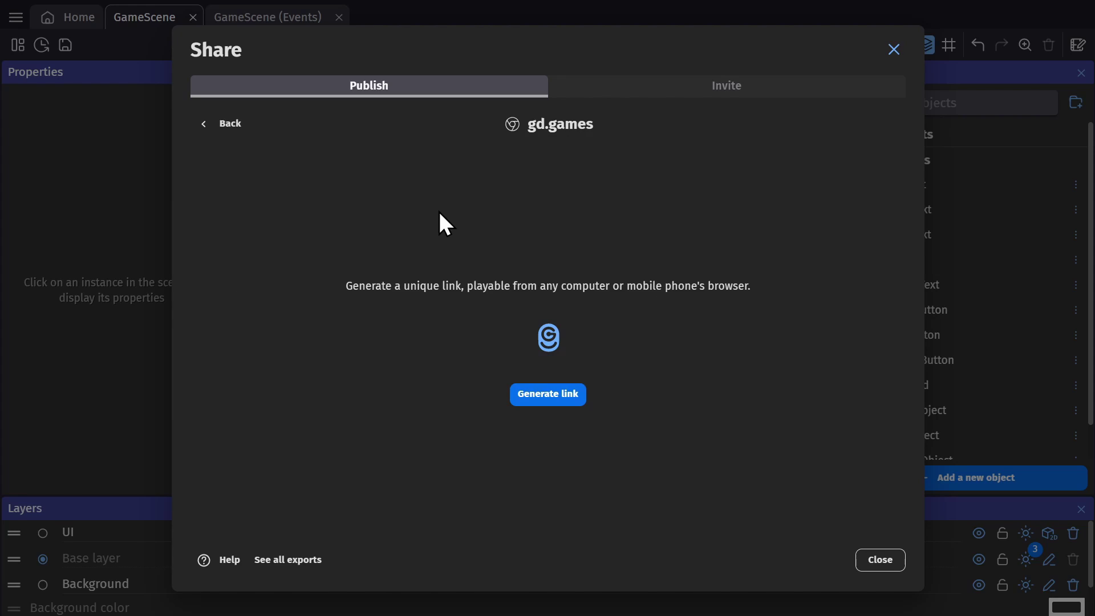
left_click(529, 394)
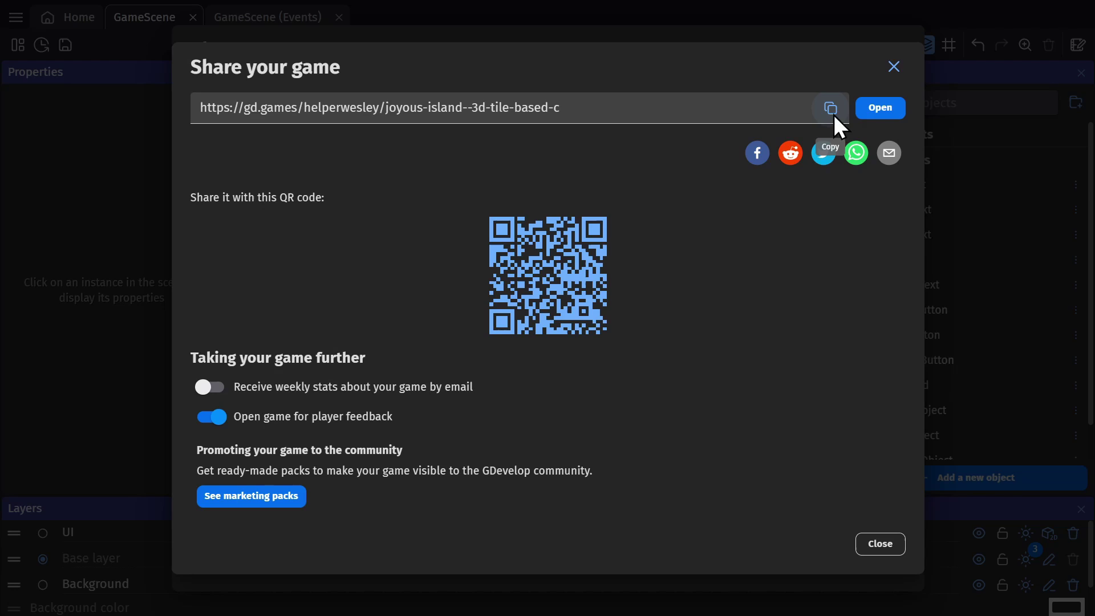
Open the game's gd.games page in the browser and view it full screen
left_click(881, 109)
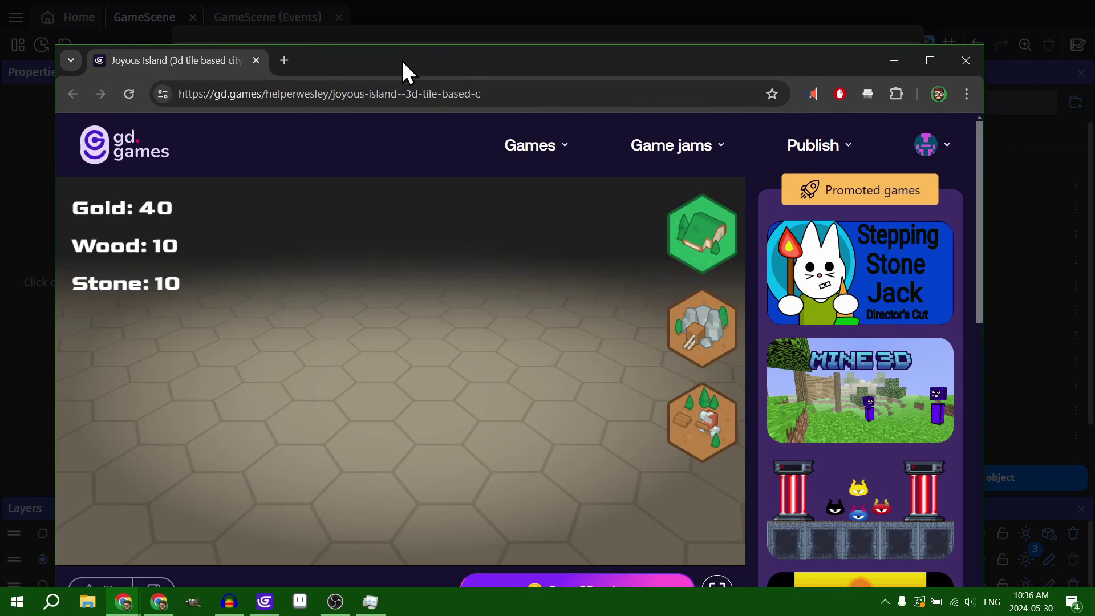
key("F11")
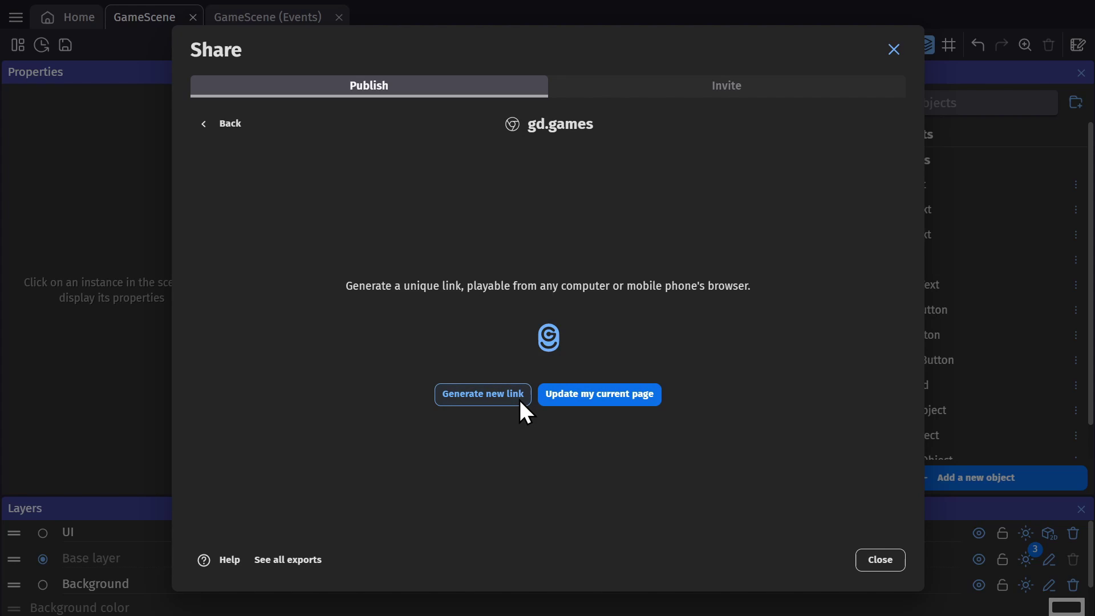
Generate a fresh private gd.games link and QR code for a new build
left_click(467, 395)
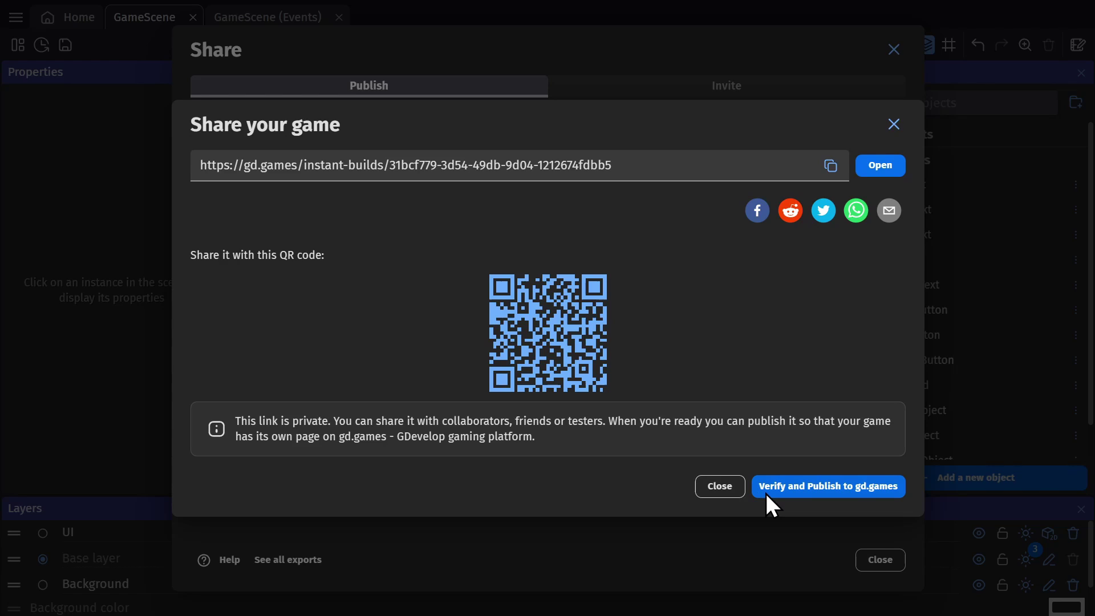
Review the gd.games publish form, tick Make your game discoverable, then leave without publishing
left_click(840, 488)
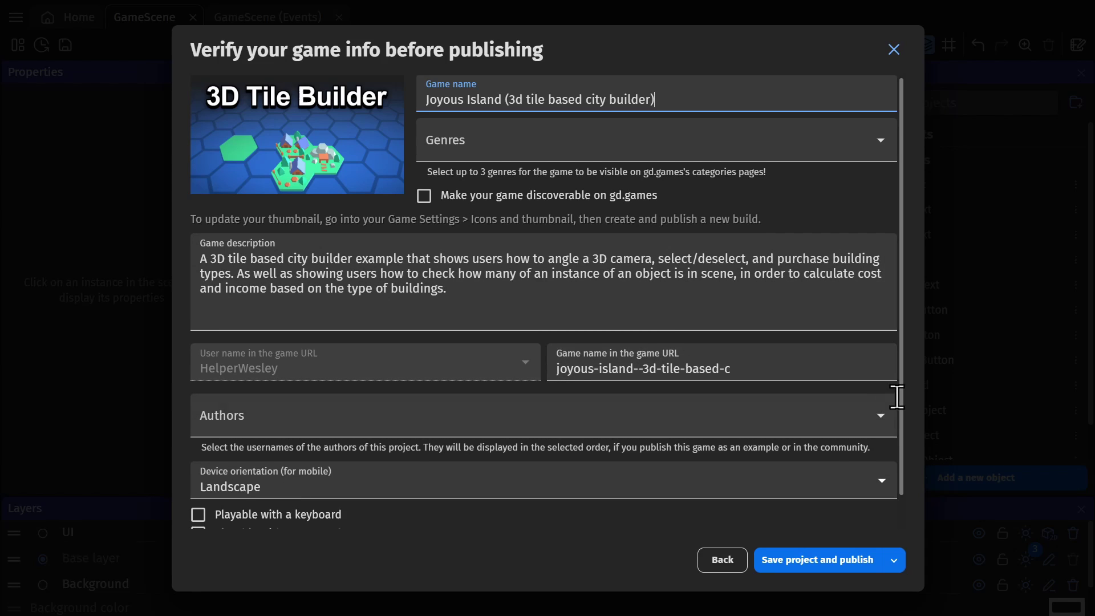
scroll(859, 513, "down", 1)
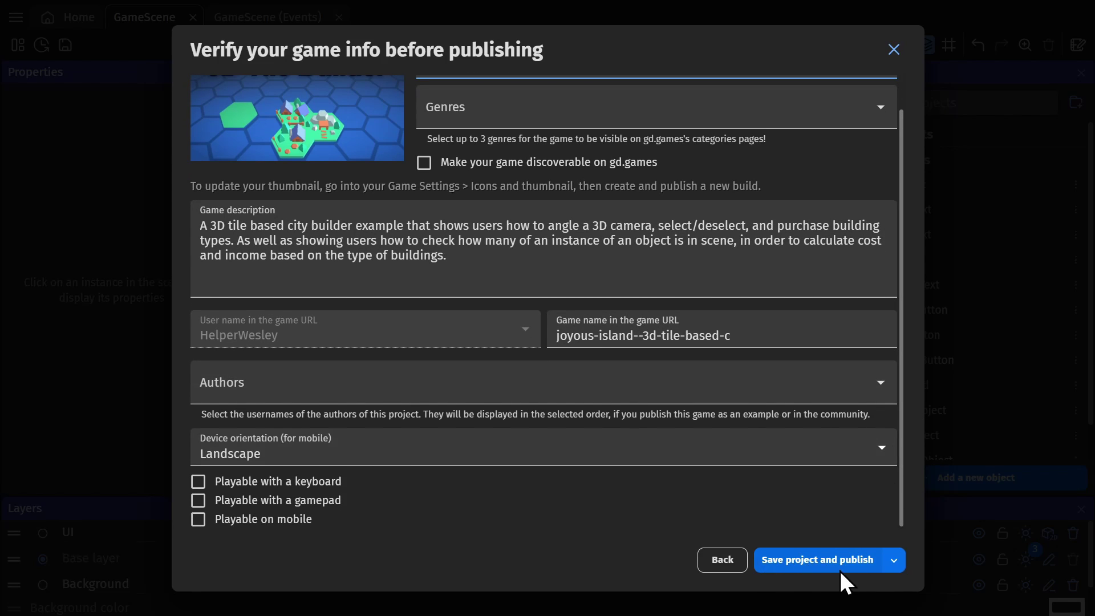
scroll(898, 499, "up", 1)
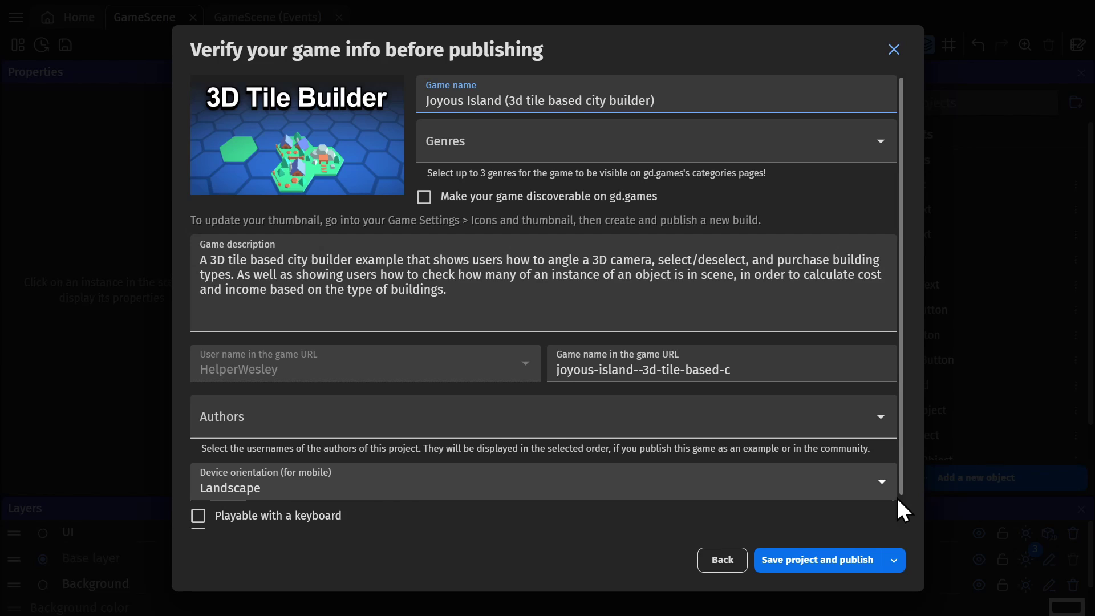
left_click(426, 200)
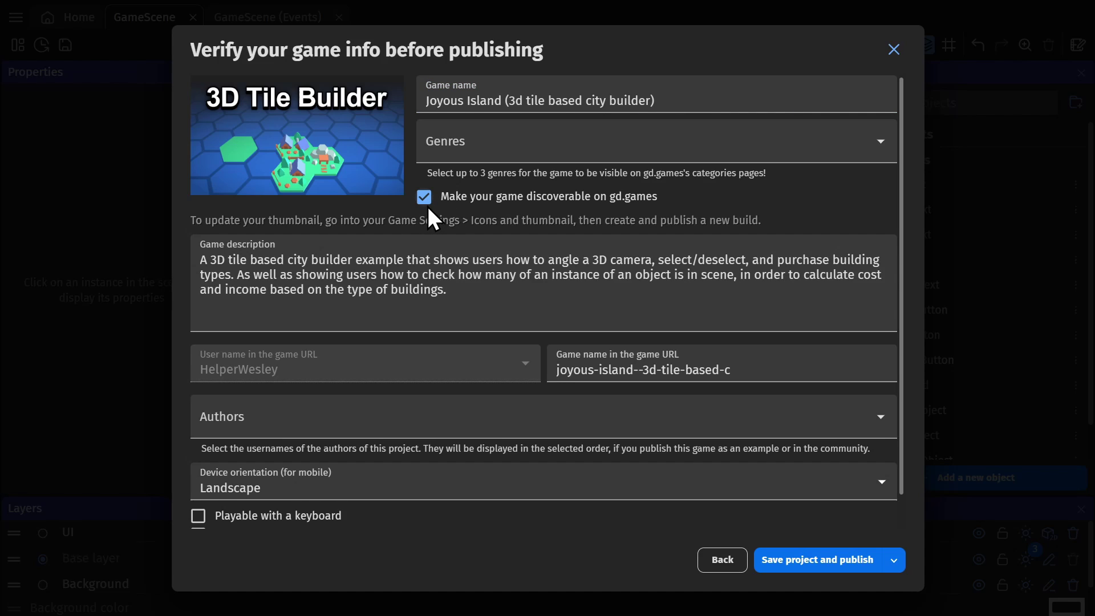
left_click(719, 561)
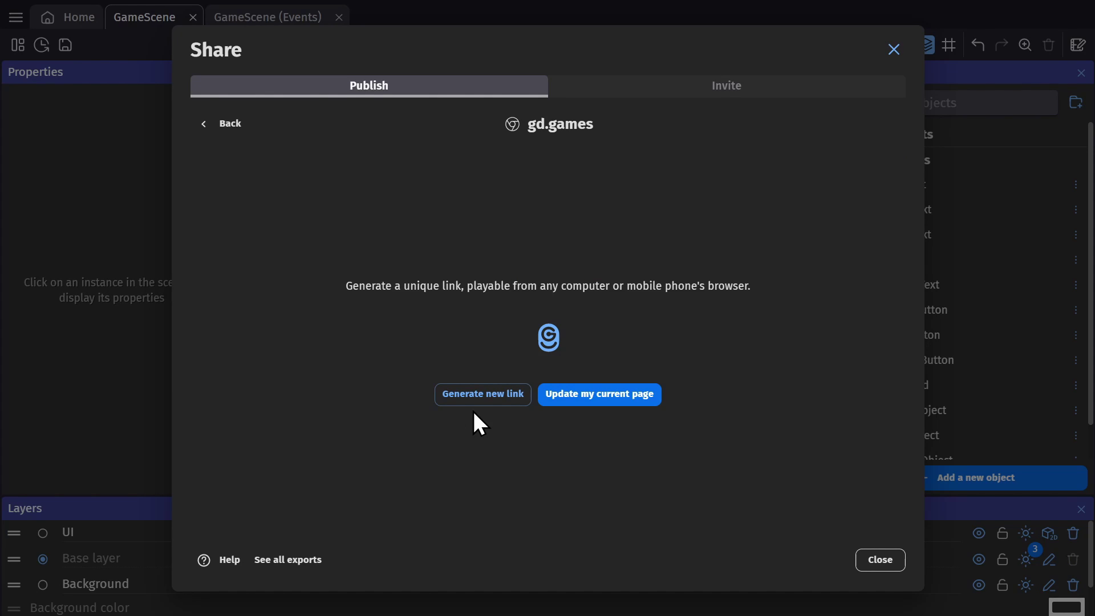
Go from the export list to Desktop one-click packaging for Windows, macOS and Linux
left_click(229, 123)
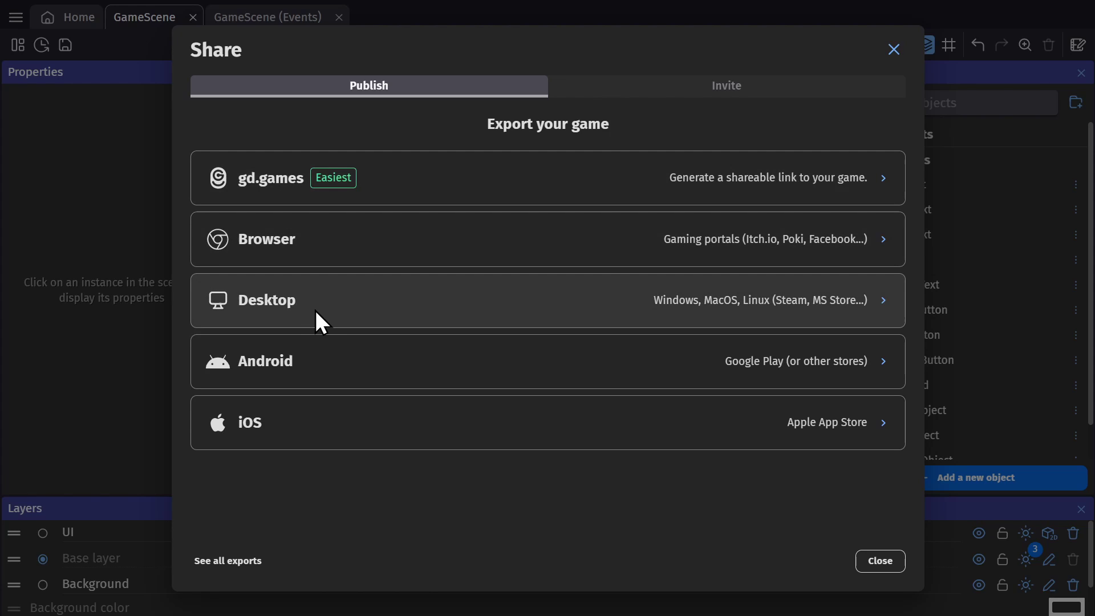
left_click(323, 313)
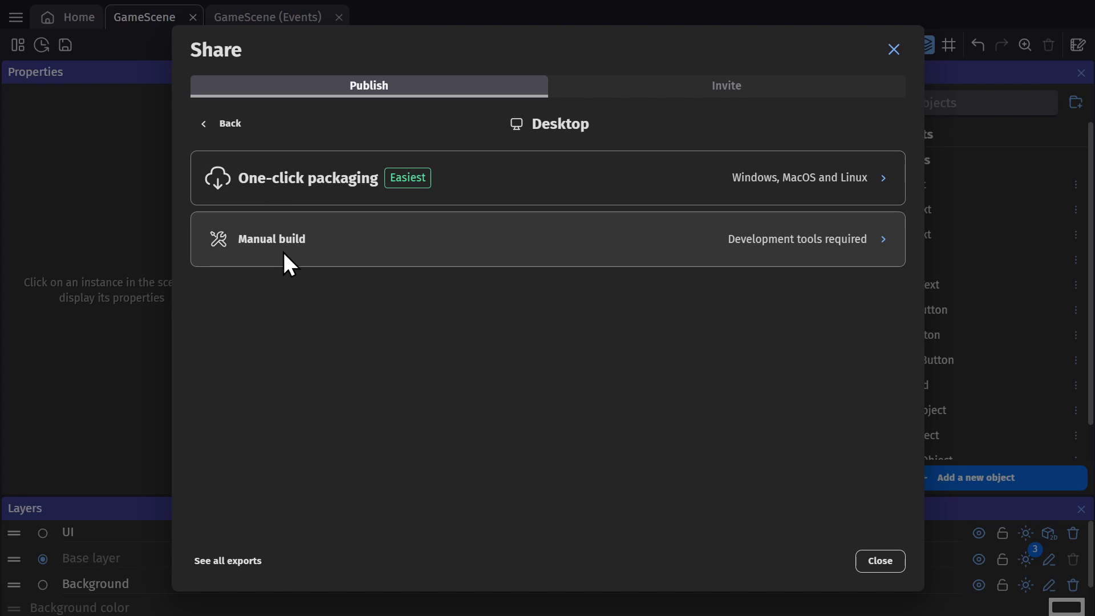
left_click(265, 185)
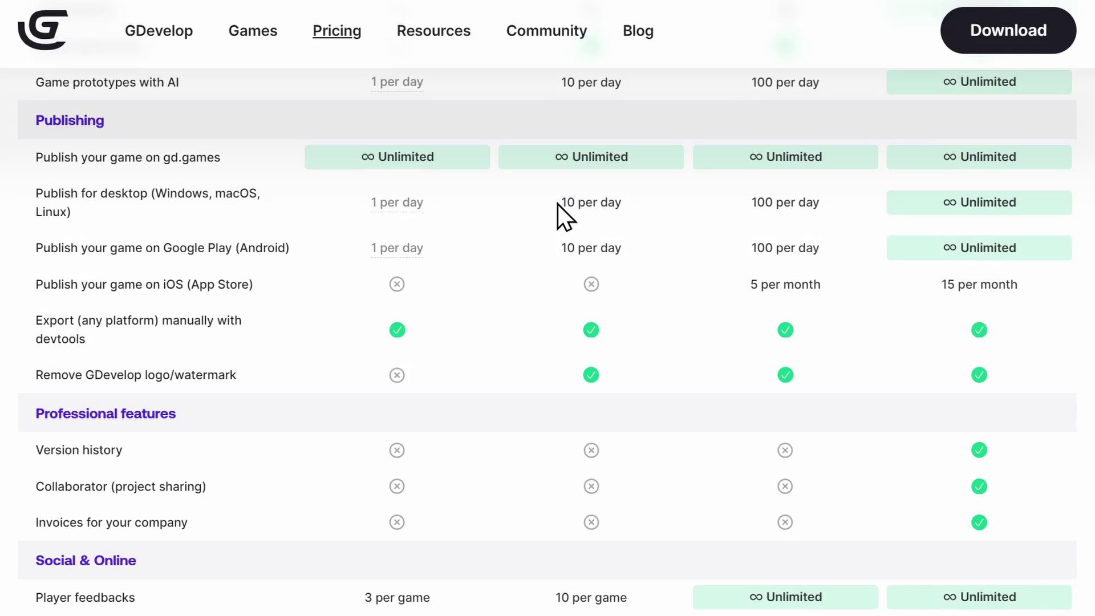
Highlight the Publish for desktop limits on the pricing table, from 10 per day to Unlimited
left_click_drag(742, 203, 1071, 215)
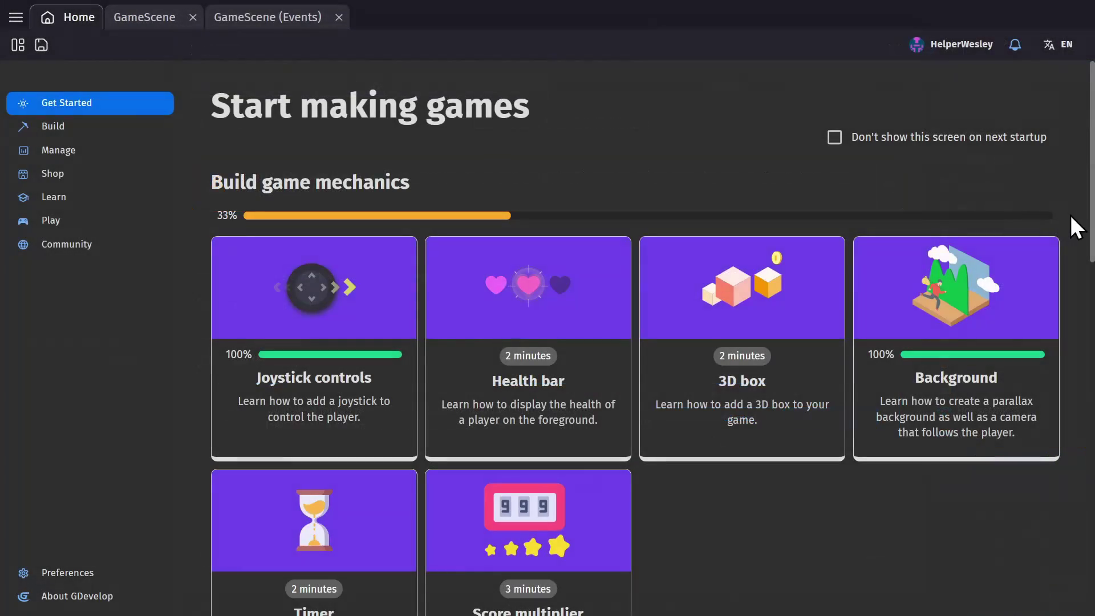
Check the account's available credits through the profile menu and the credit pack options
scroll(1078, 293, "down", 15)
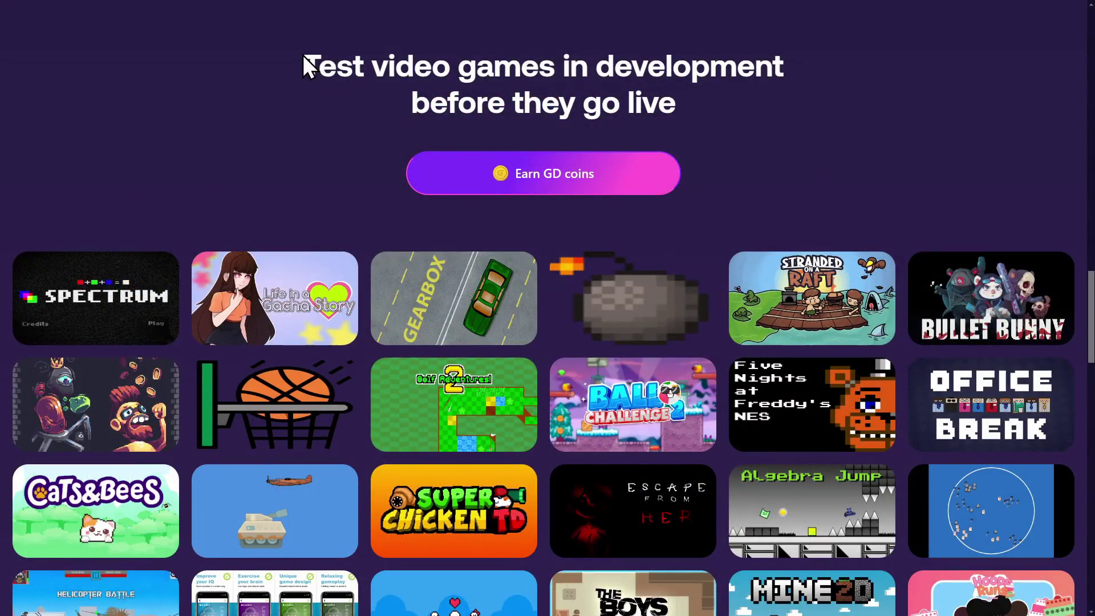
left_click_drag(304, 65, 748, 110)
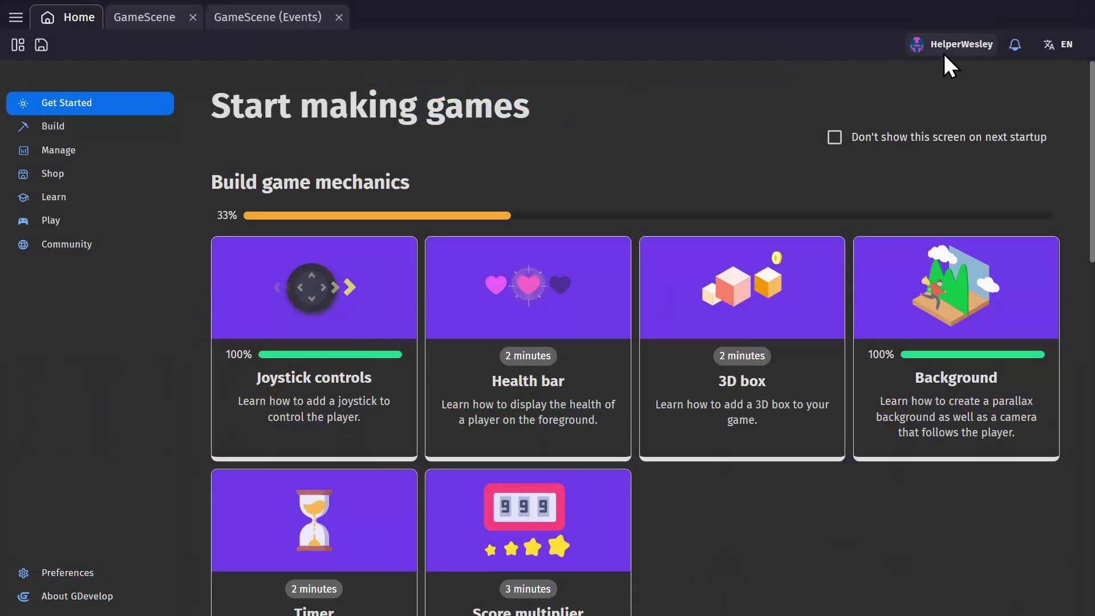
left_click(944, 44)
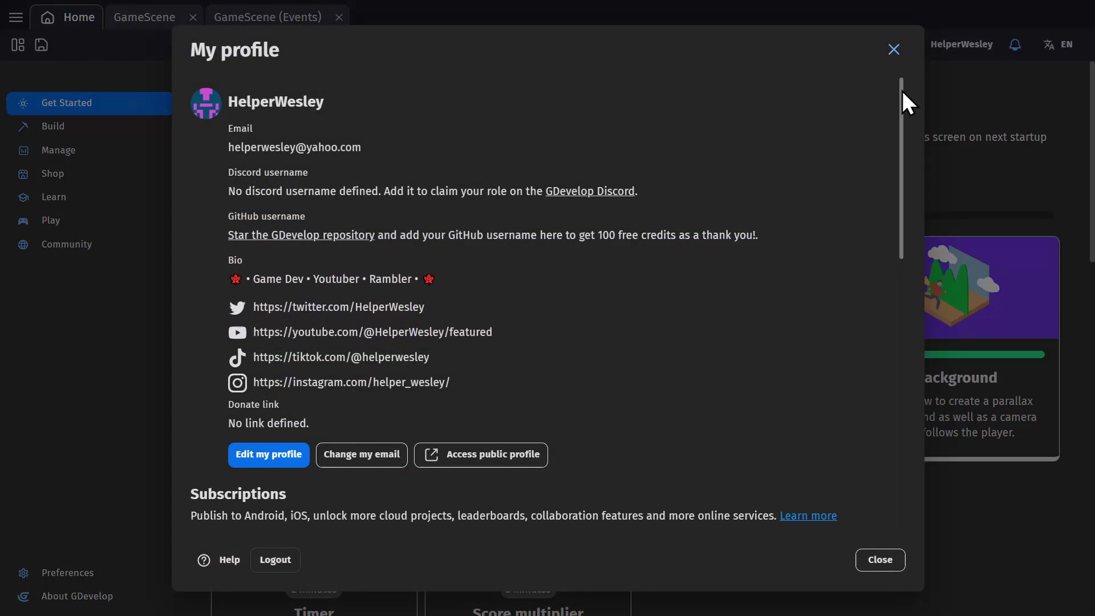
left_click_drag(902, 91, 897, 303)
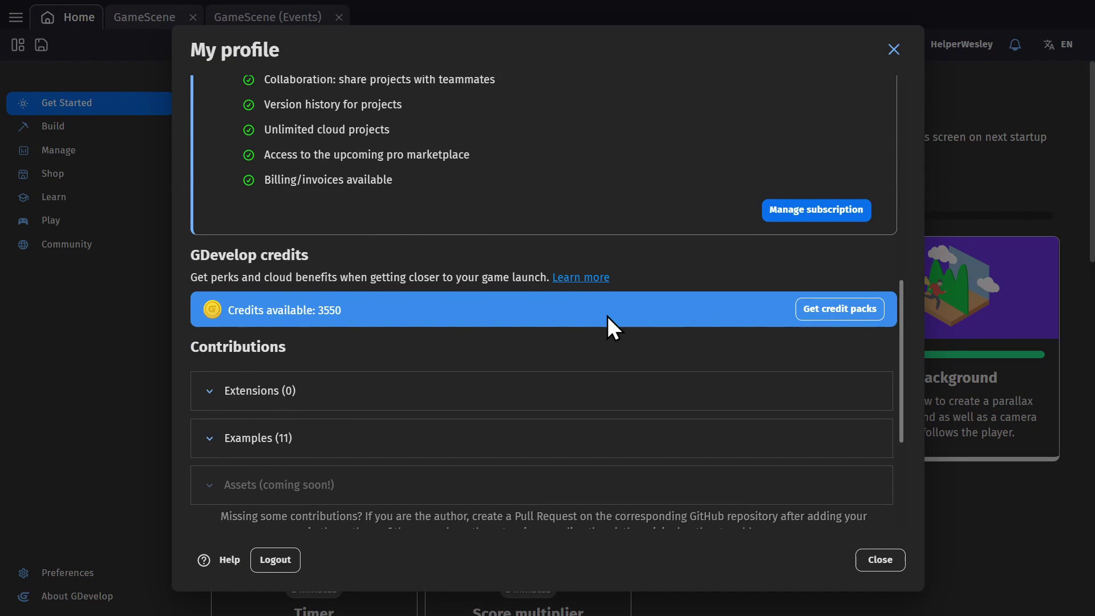
left_click(838, 309)
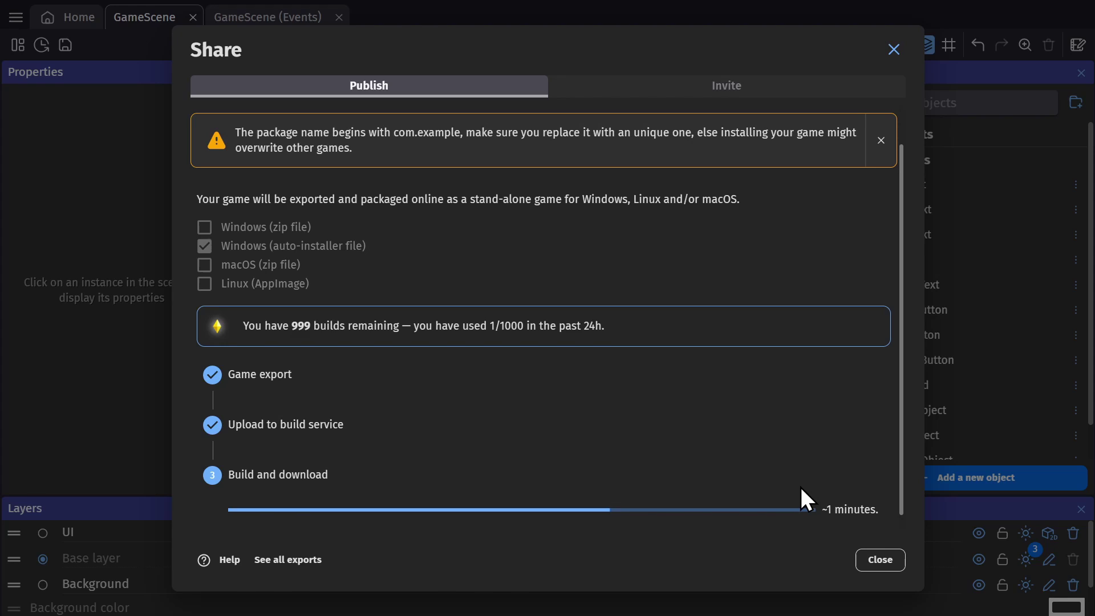
Scroll the finished Windows build page to see the exe download and log files
scroll(473, 466, "down", 1)
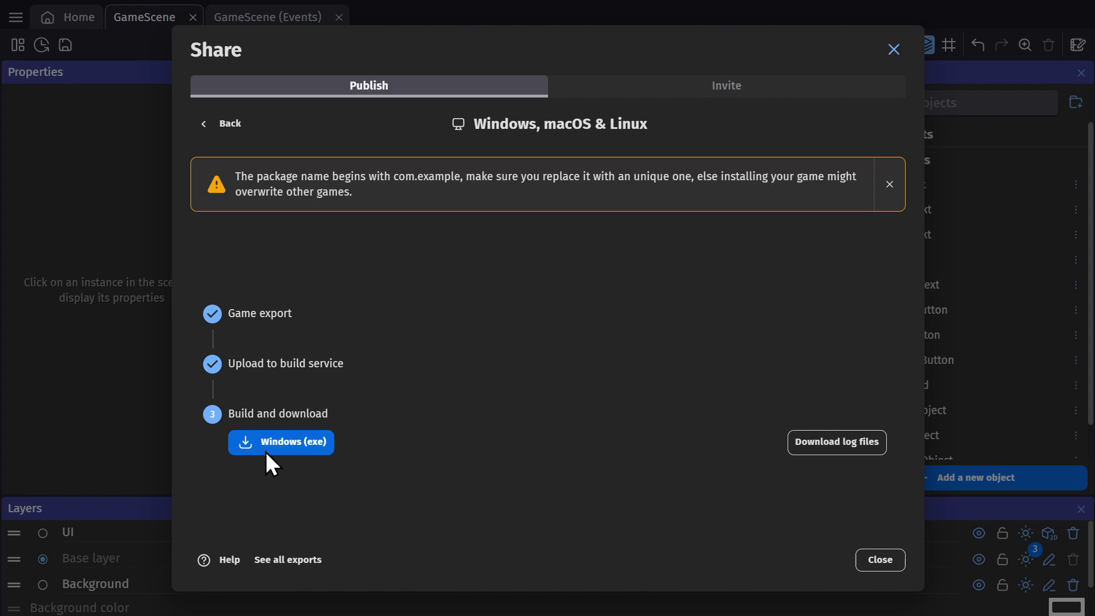
Open Android one-click packaging, showing APK selected and a version bump to 1.0.1
left_click(235, 124)
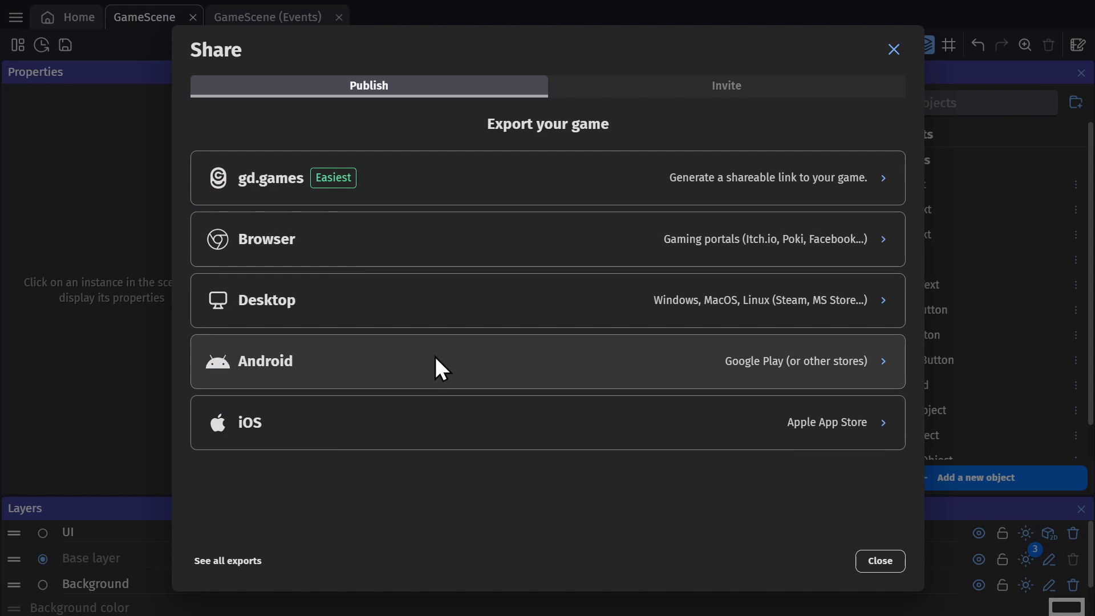
left_click(315, 374)
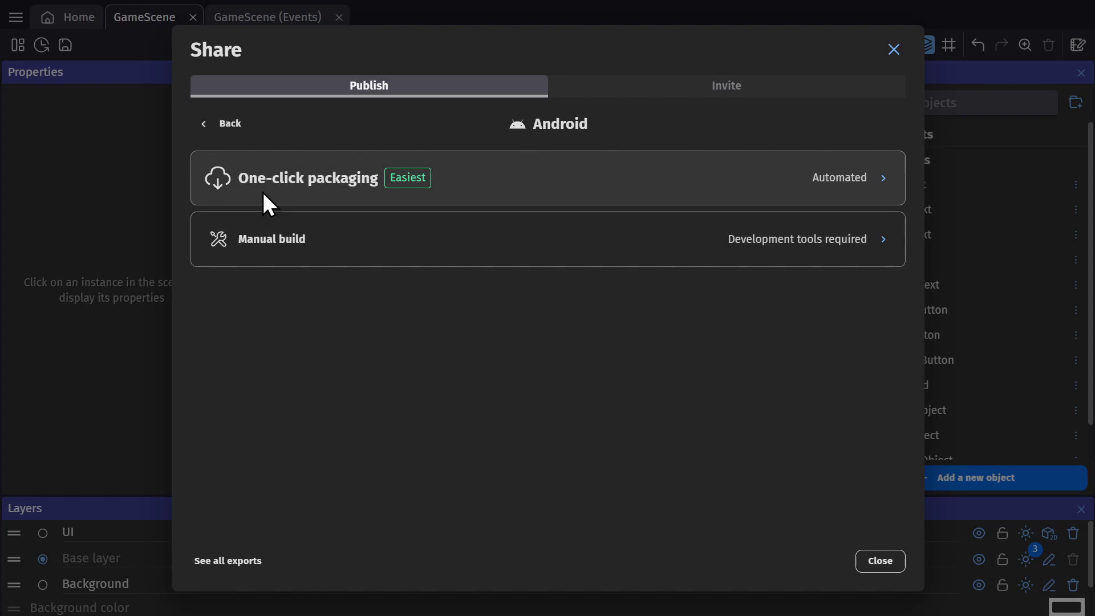
left_click(271, 191)
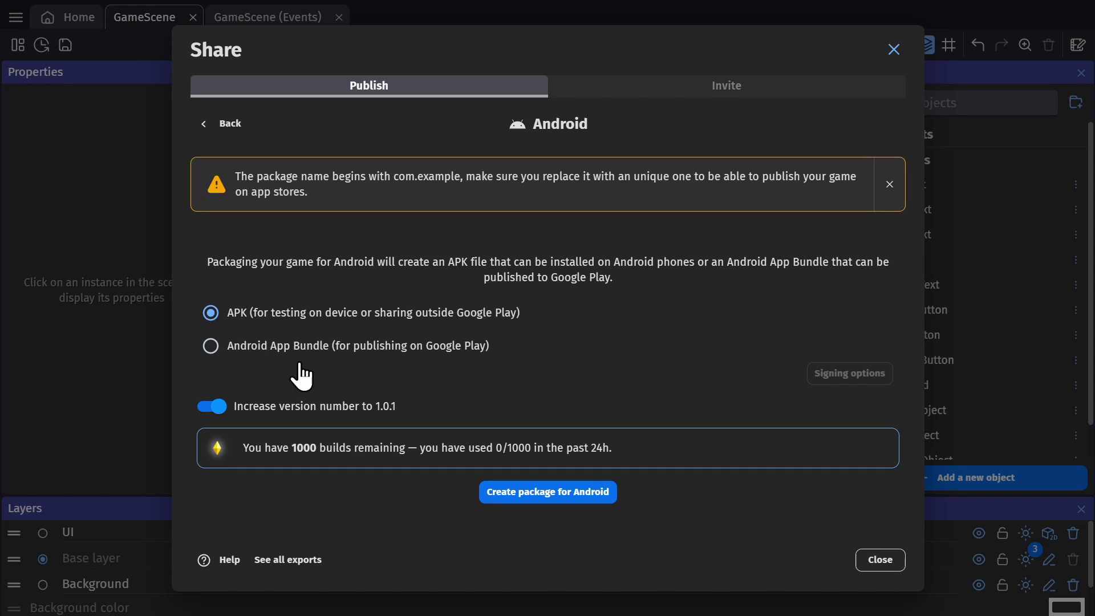
Build an Android App Bundle for Google Play through the one-click build service
left_click(205, 346)
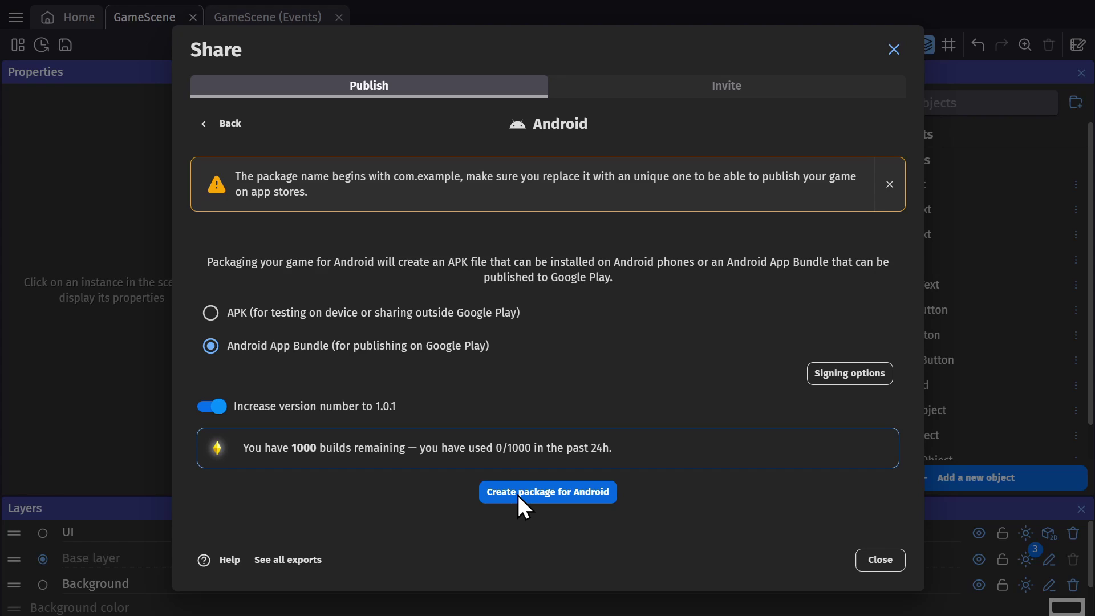
left_click(534, 500)
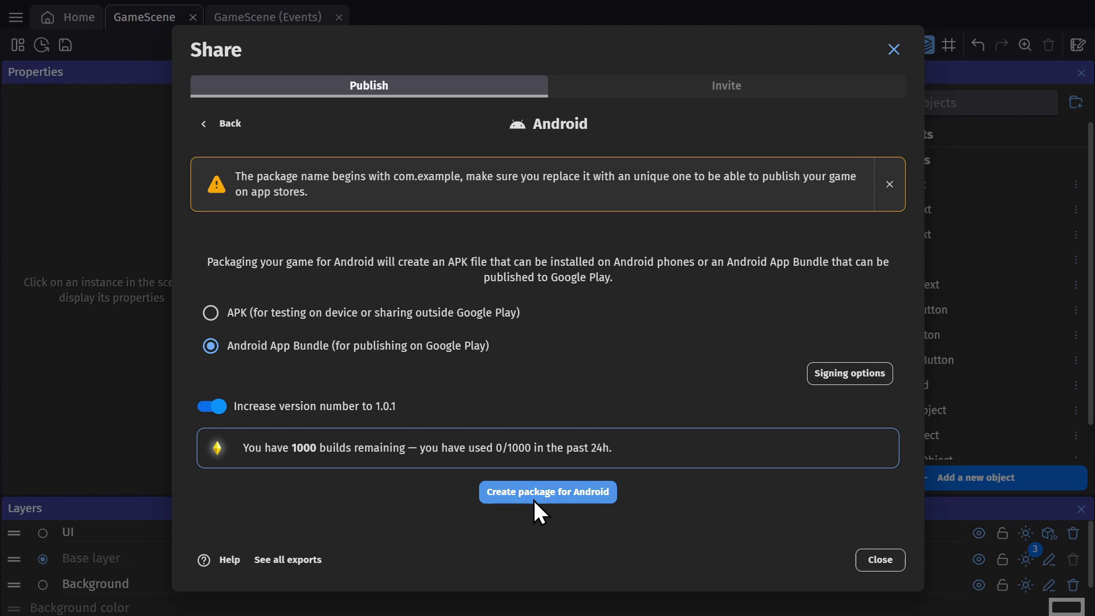
scroll(648, 422, "down", 2)
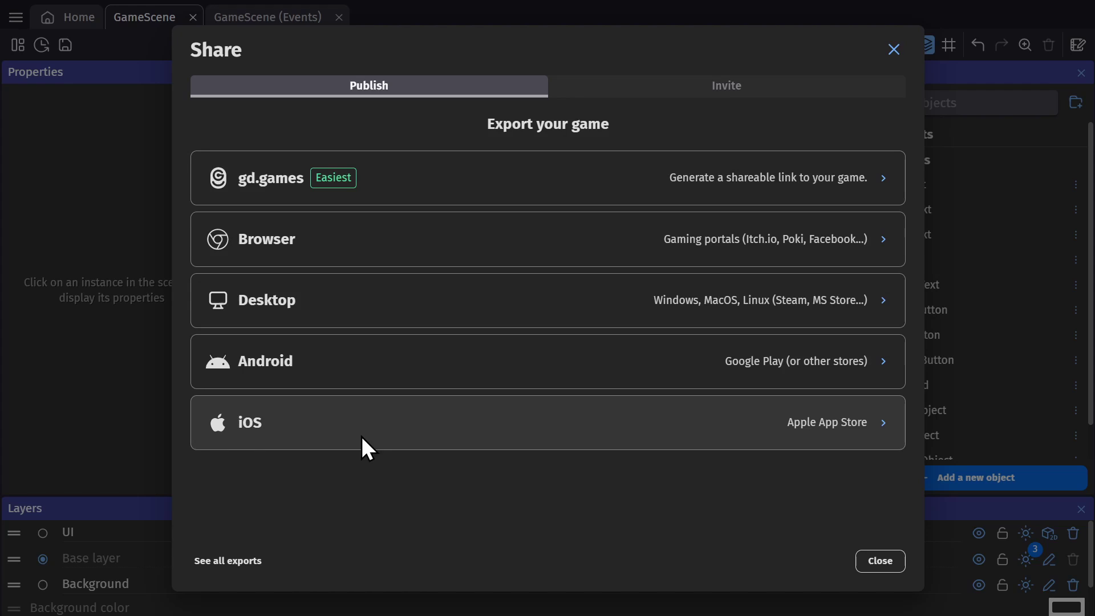
Open iOS one-click packaging and highlight the 5 and 15 monthly iOS build limits on the pricing page
left_click(362, 436)
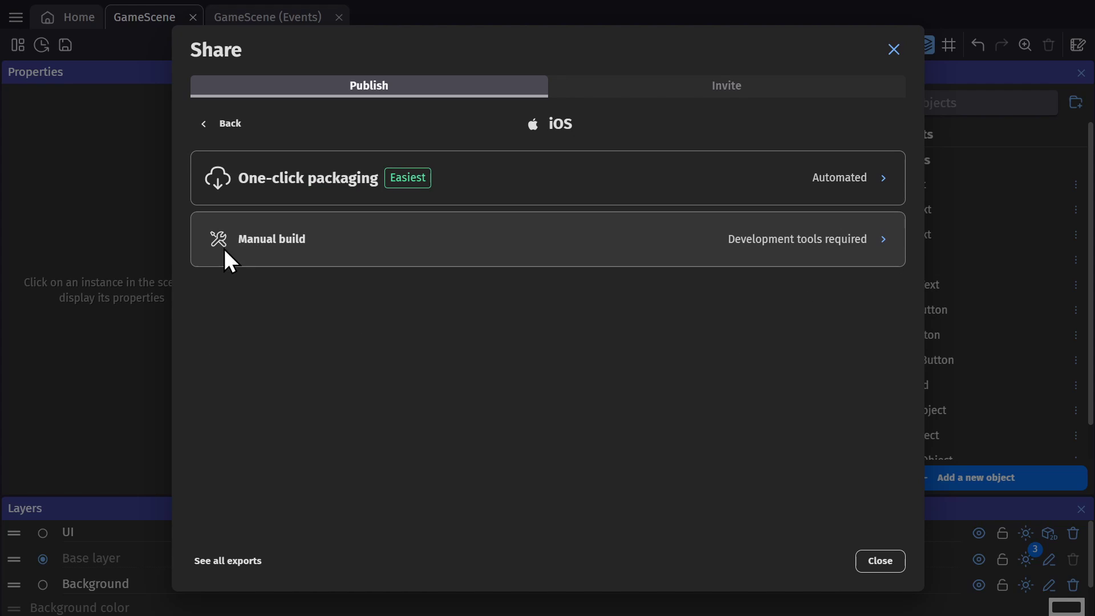
left_click(474, 181)
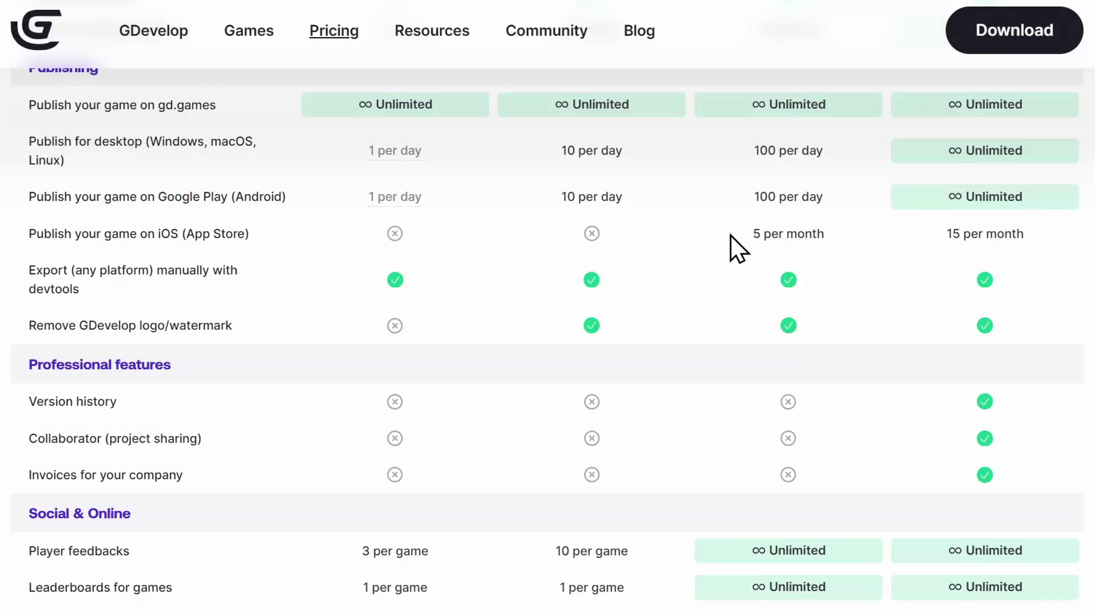
left_click_drag(736, 234, 1056, 238)
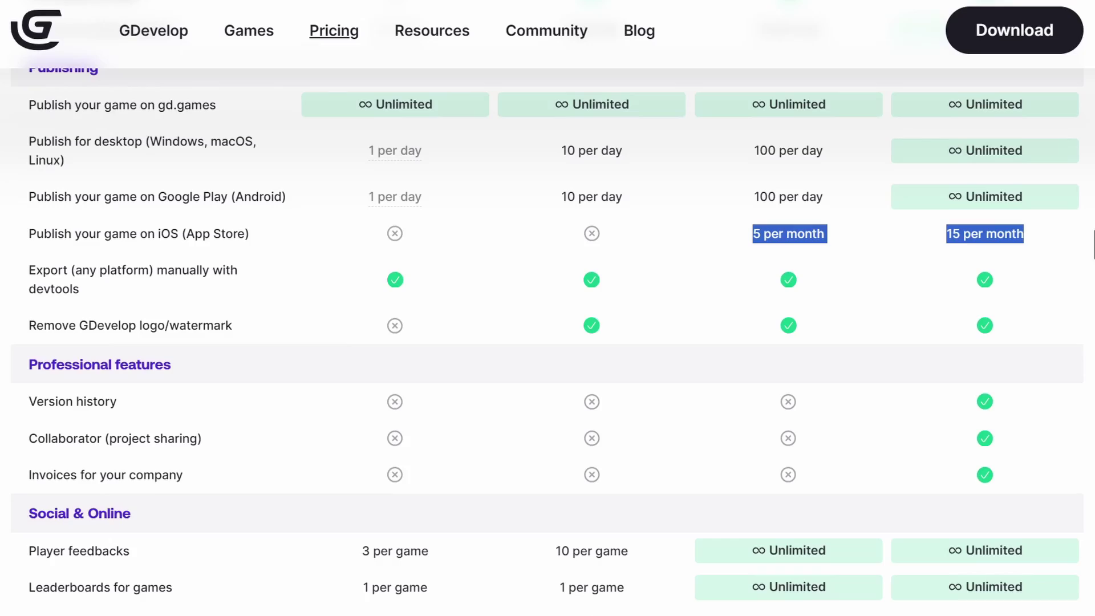
Clear the highlight and read through the 'Publish your game to iOS' wiki guide
left_click(1052, 237)
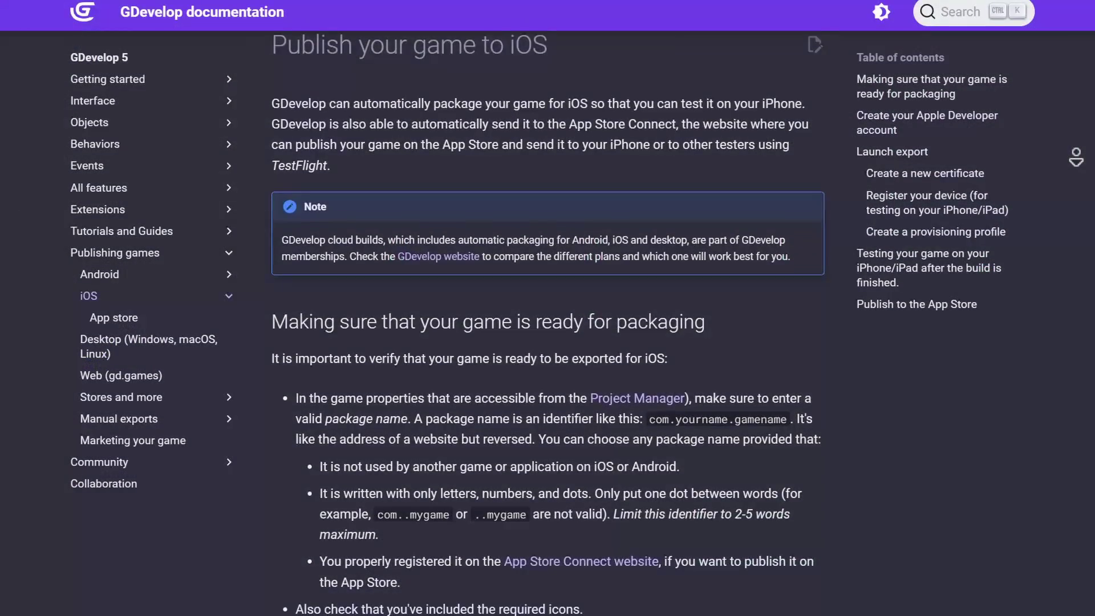
scroll(547, 319, "down", 3)
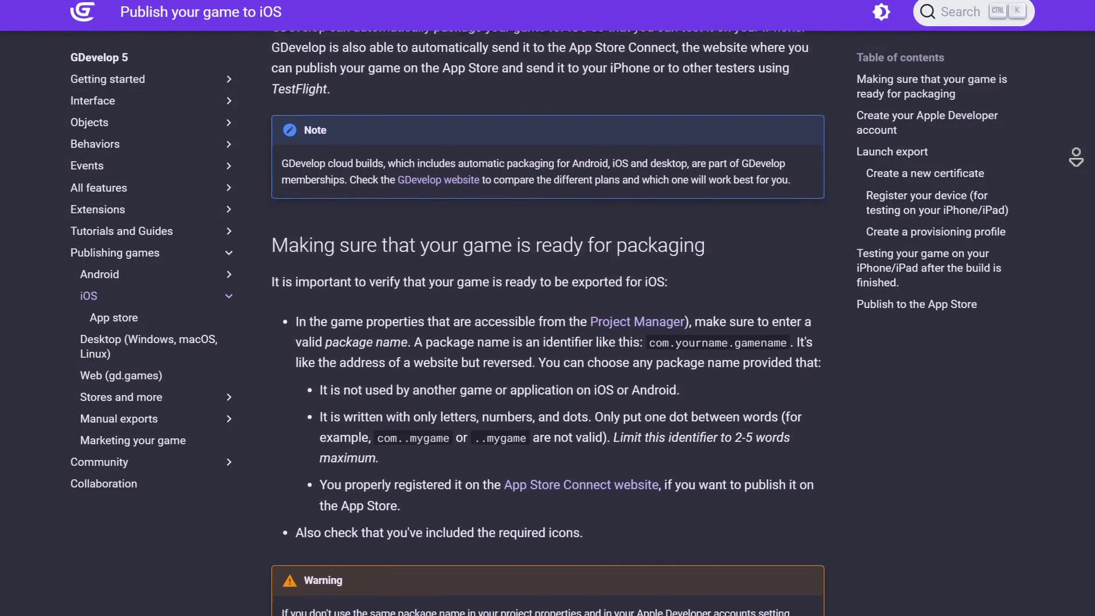
scroll(548, 319, "down", 3)
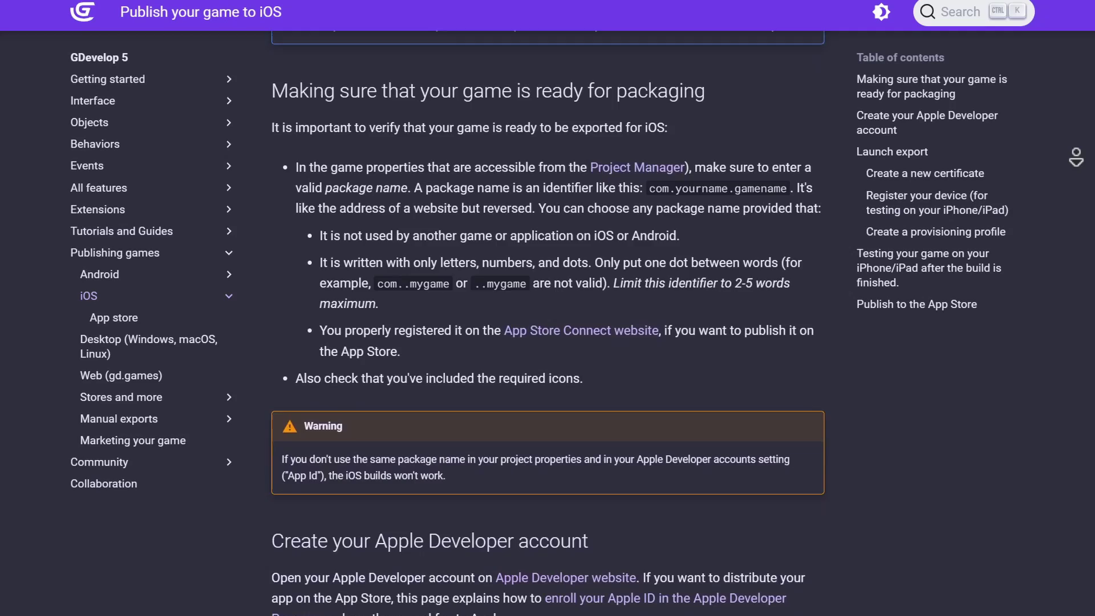
scroll(548, 320, "down", 3)
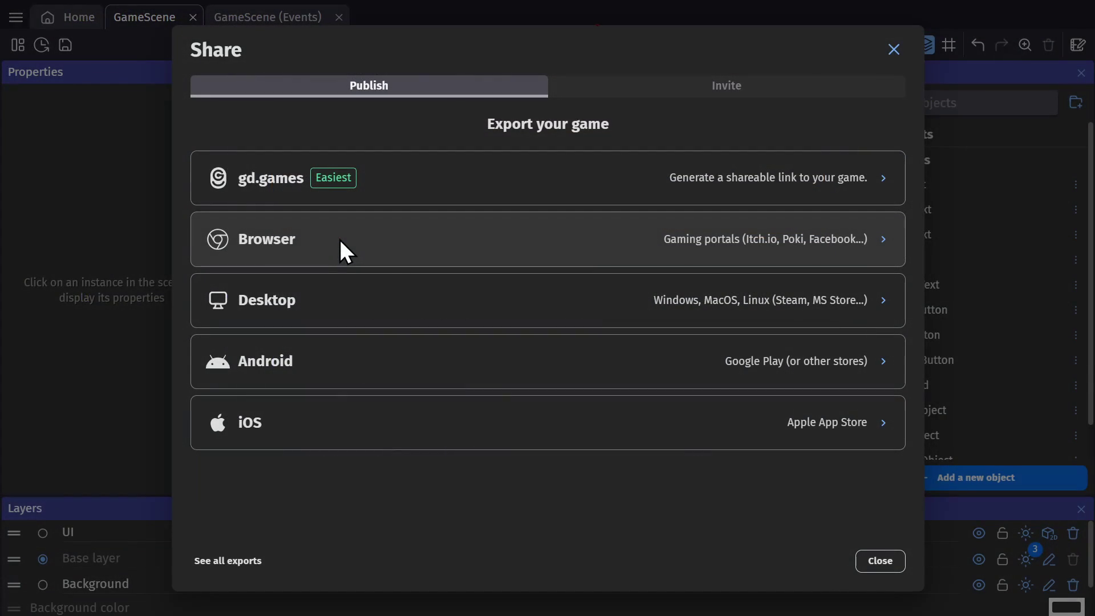
Look at the Facebook Instant Games export under Browser, then return to the Browser options
left_click(256, 244)
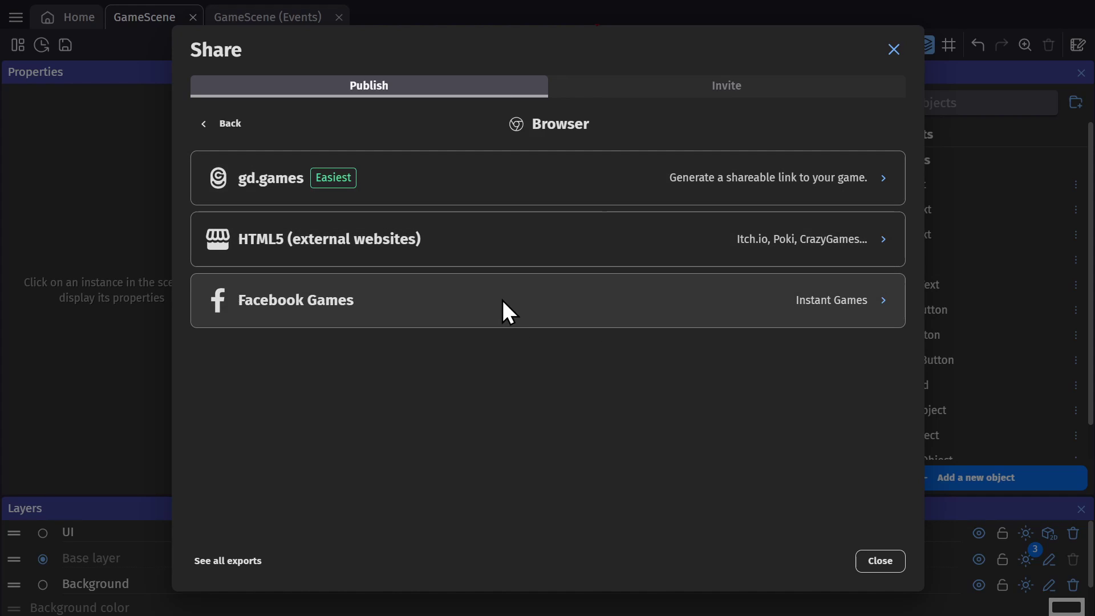
left_click(365, 302)
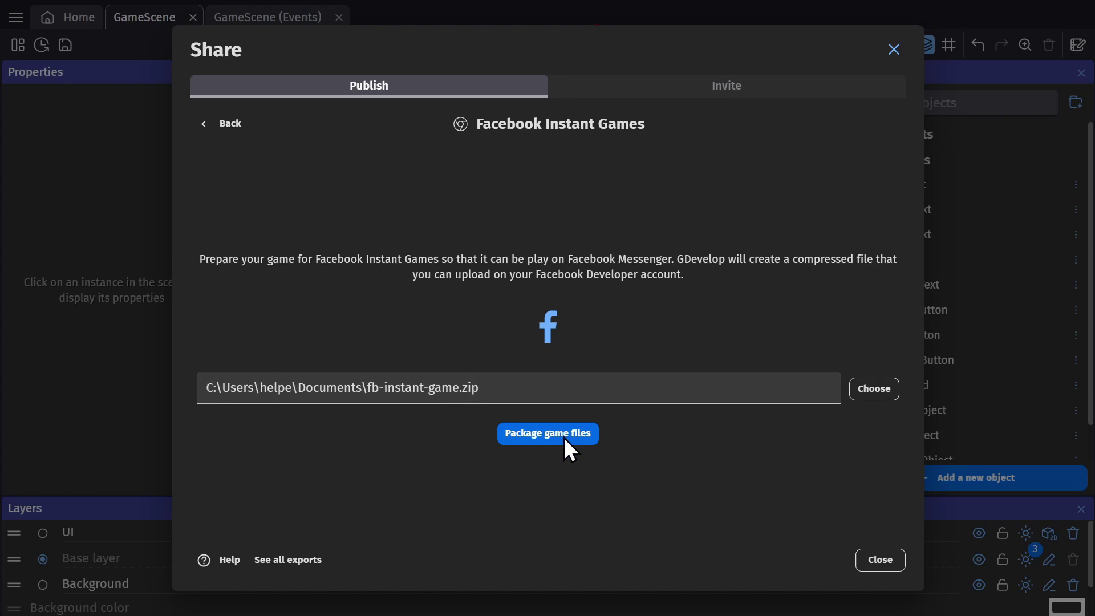
left_click(223, 127)
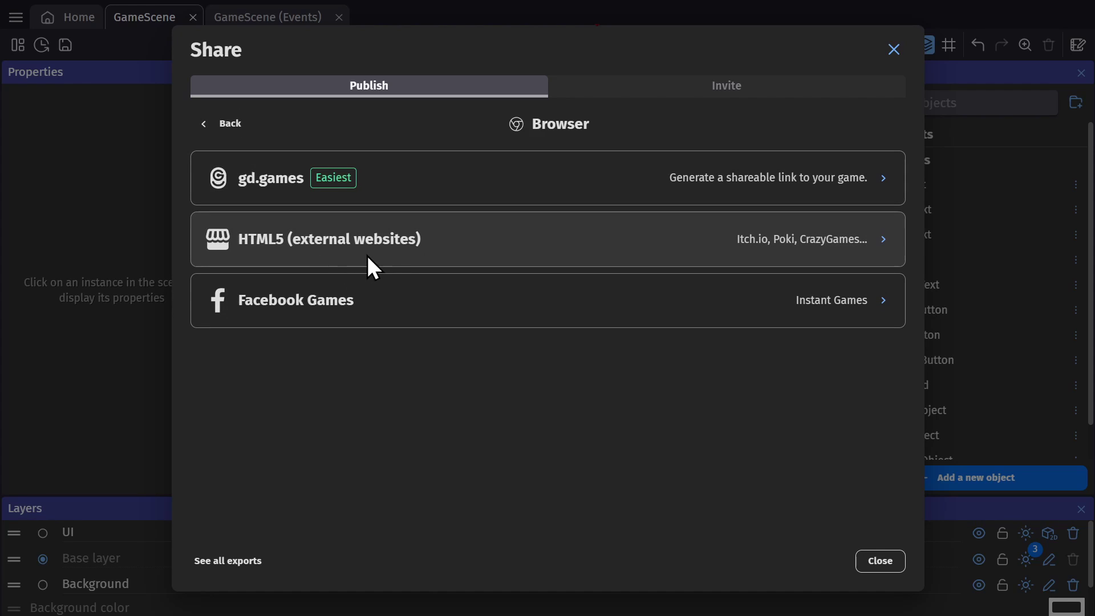
Open the HTML5 (external websites) export and bring up the export folder chooser
left_click(385, 251)
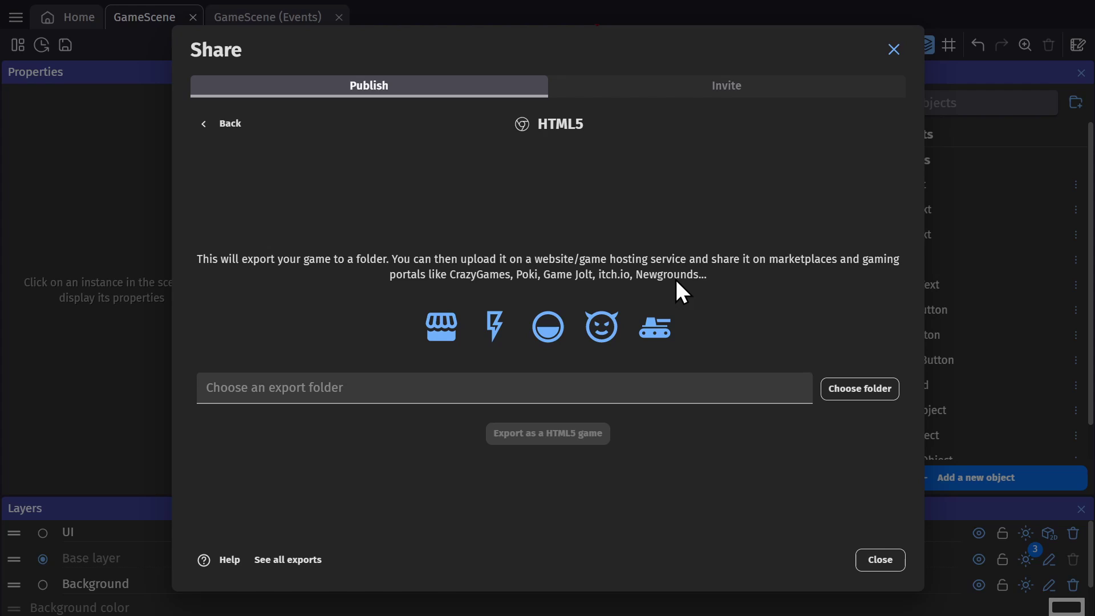
left_click(406, 382)
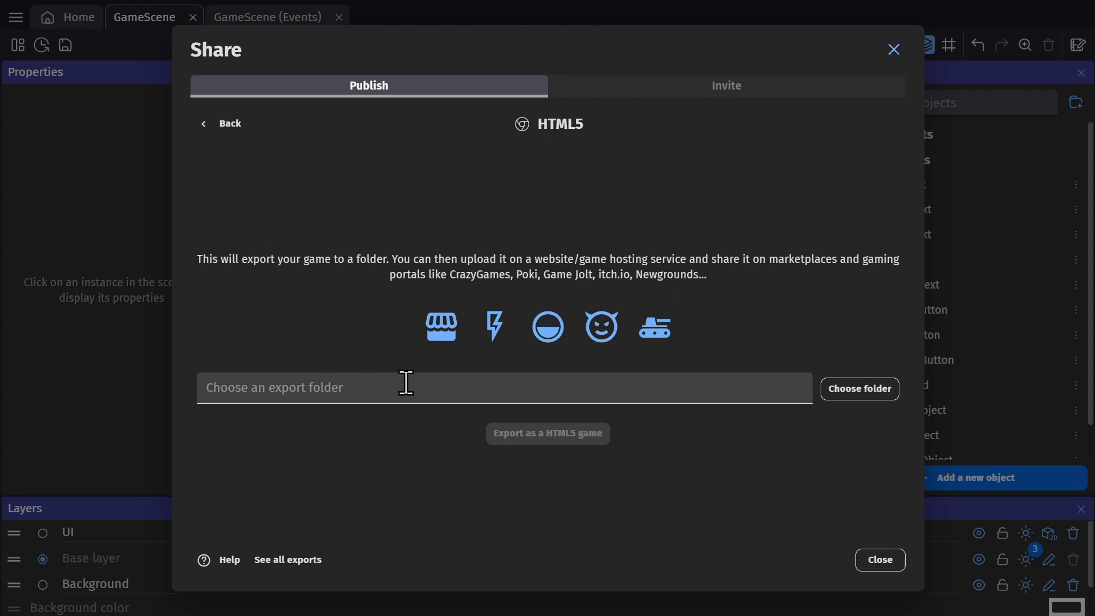
Create a new folder named 'Game' on the Desktop to use as the export folder
left_click(856, 388)
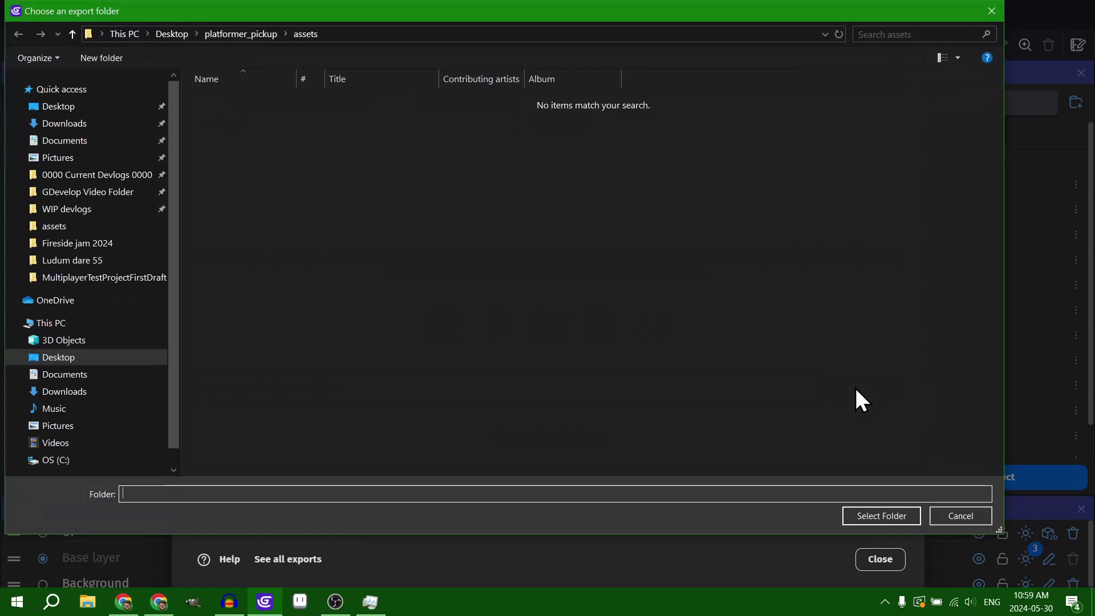
left_click(60, 109)
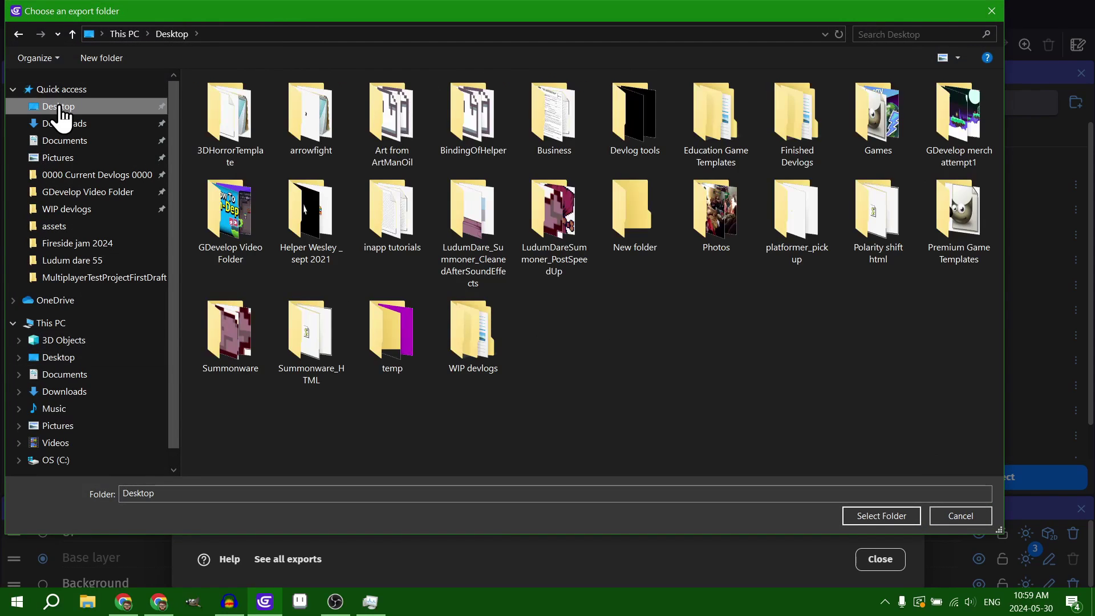
left_click(98, 60)
type("Game")
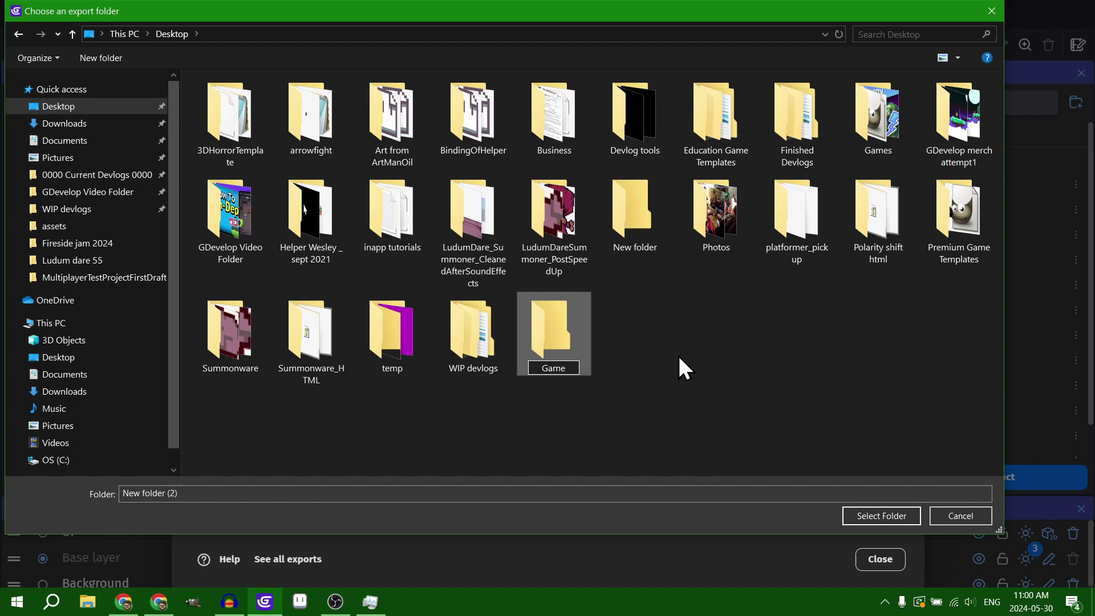
key("Return")
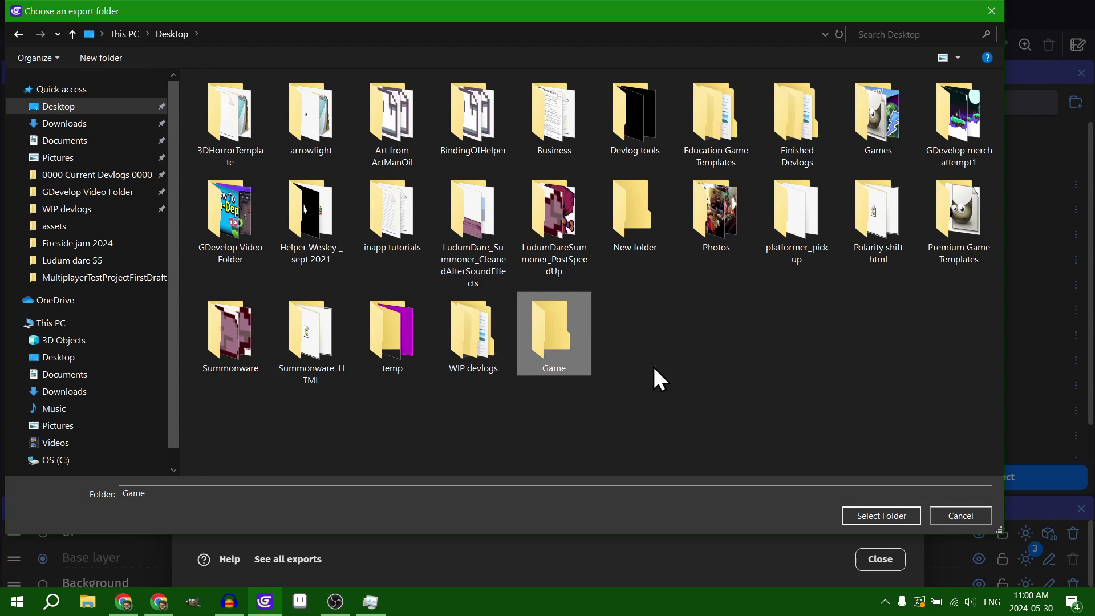
Export the game as HTML5 into the Desktop 'Game' folder until it shows Done
left_click(882, 516)
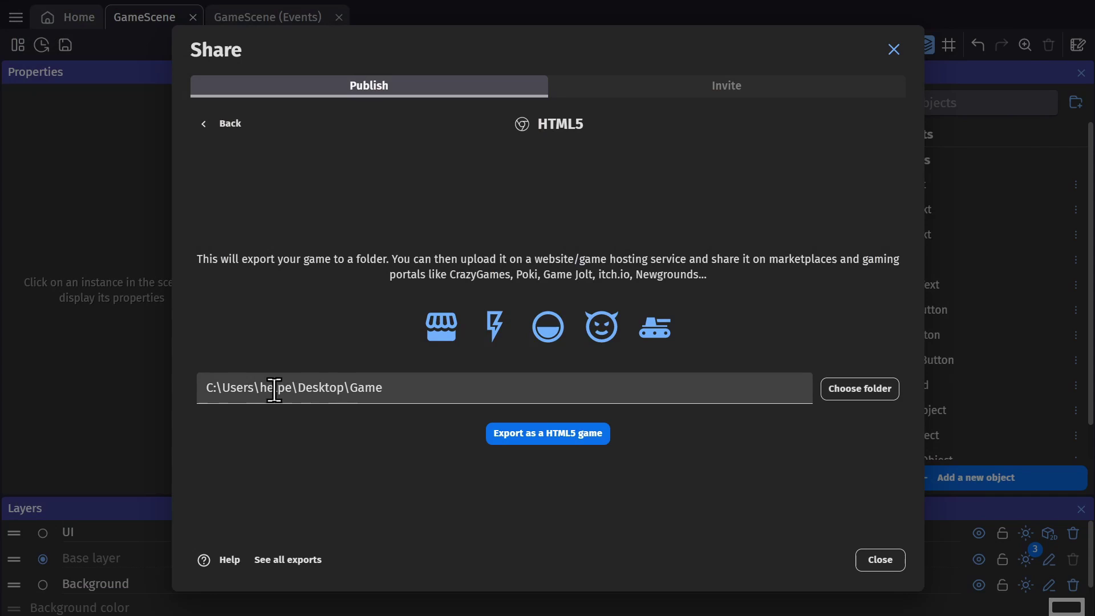
left_click_drag(208, 387, 418, 391)
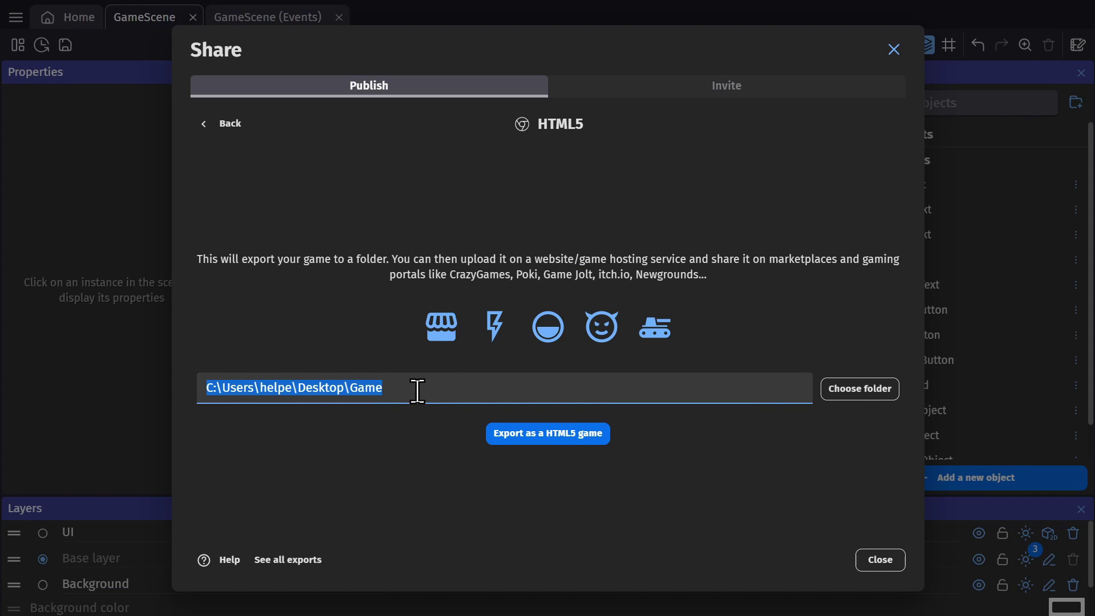
left_click(417, 391)
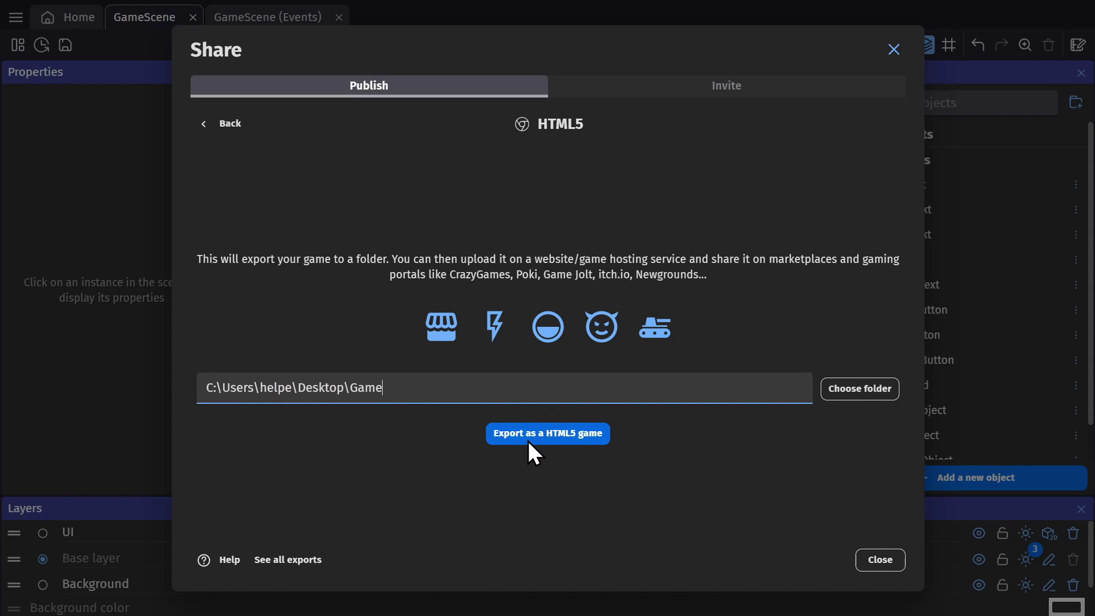
left_click(528, 439)
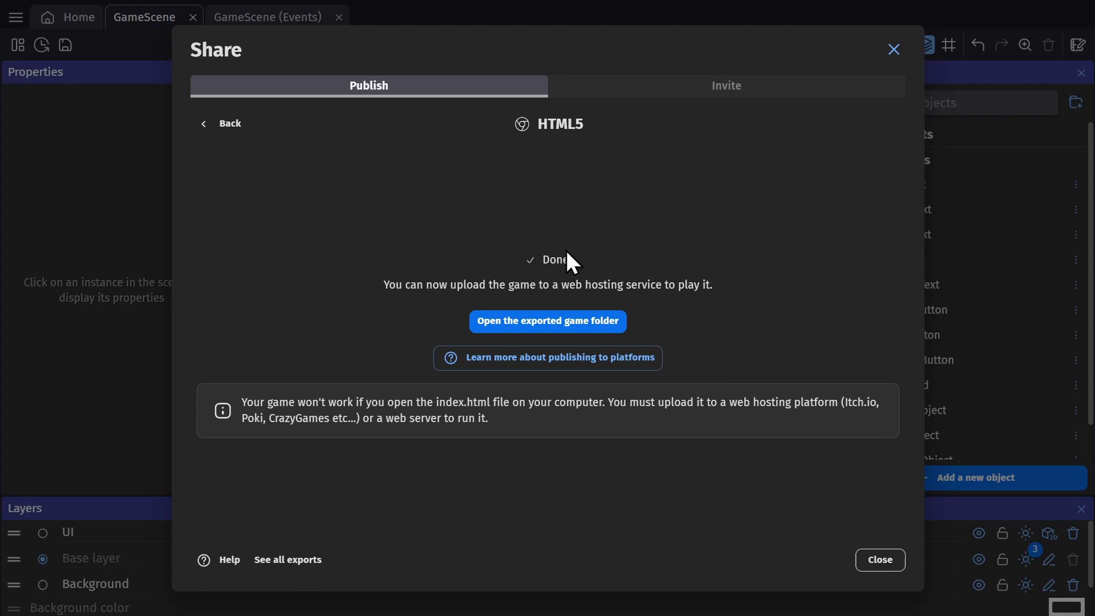
Move the Game folder to mid-desktop and check its 106 exported files, then close it
left_click(995, 8)
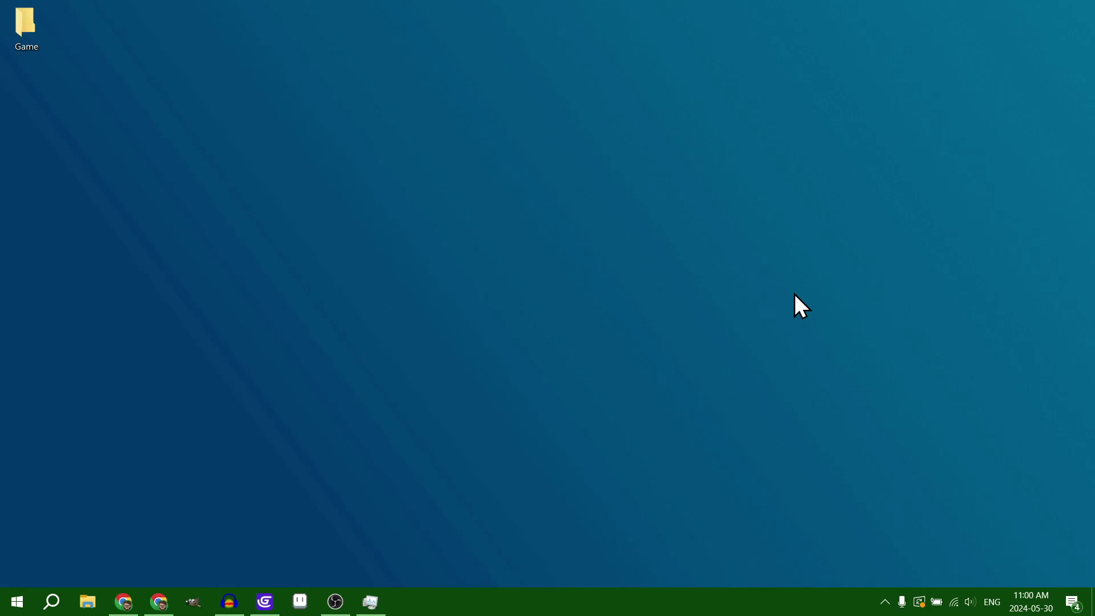
left_click_drag(32, 43, 462, 312)
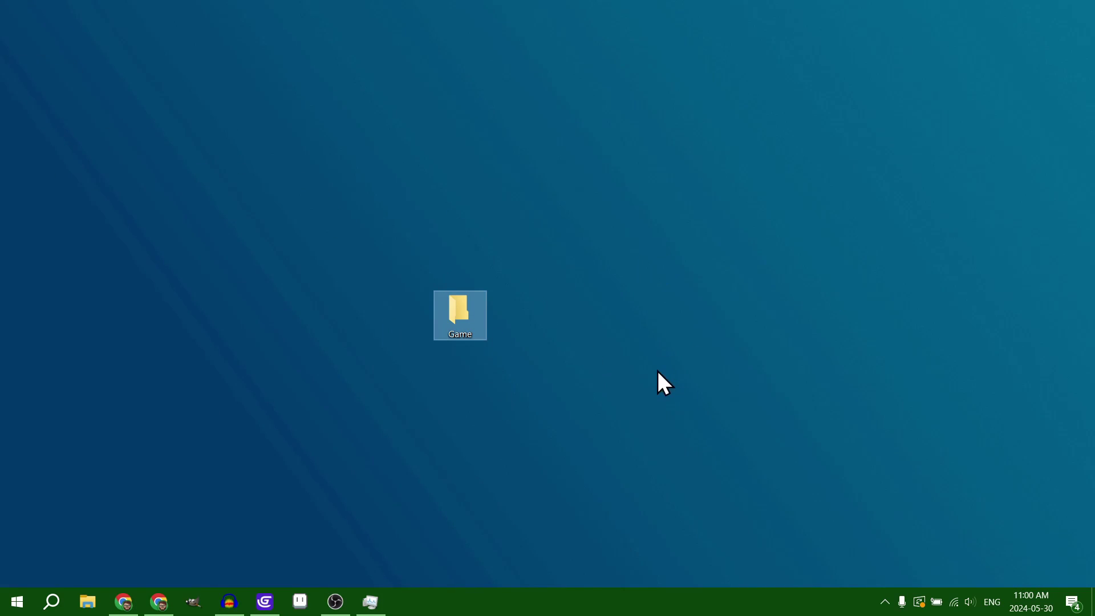
double_click(453, 331)
scroll(342, 354, "down", 10)
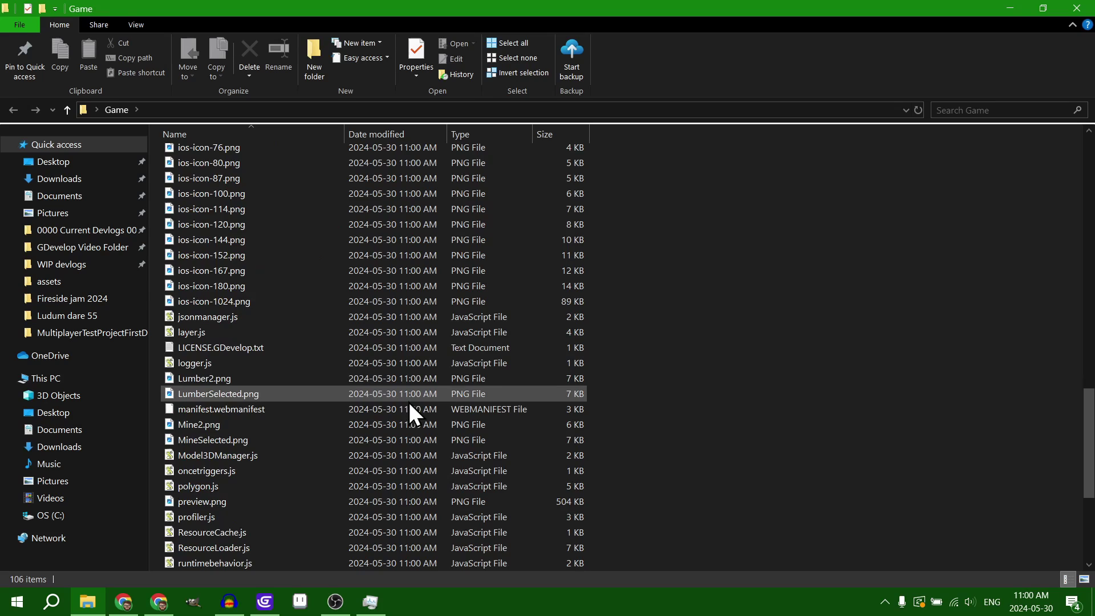
scroll(408, 399, "up", 15)
key("alt+F4")
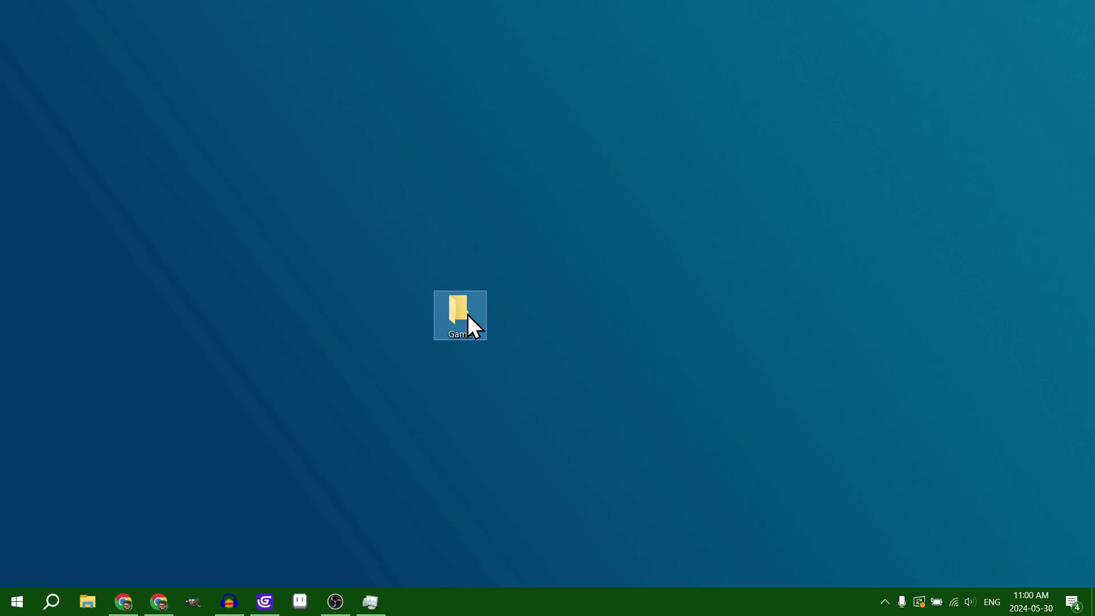
Compress the Game folder into Game.zip and place it beside the folder on the desktop
right_click(468, 314)
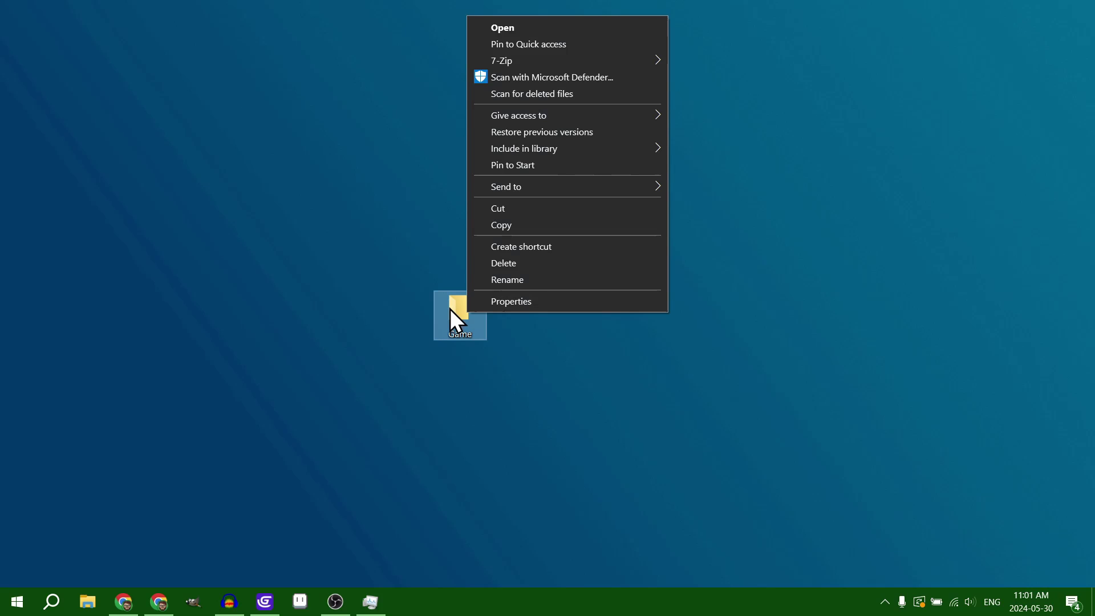
mouse_move(556, 191)
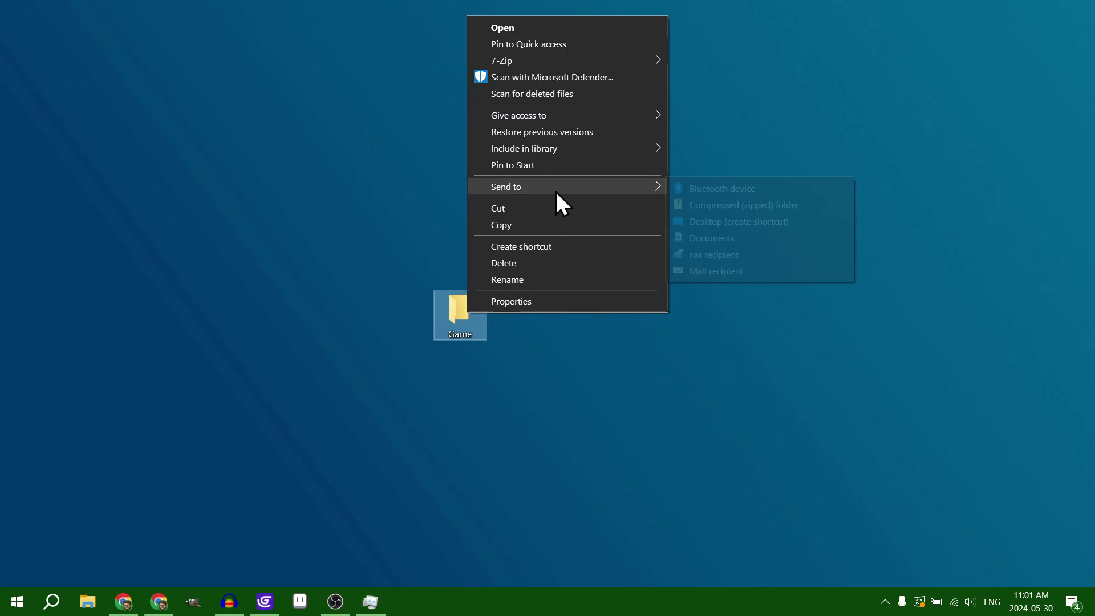
left_click(731, 205)
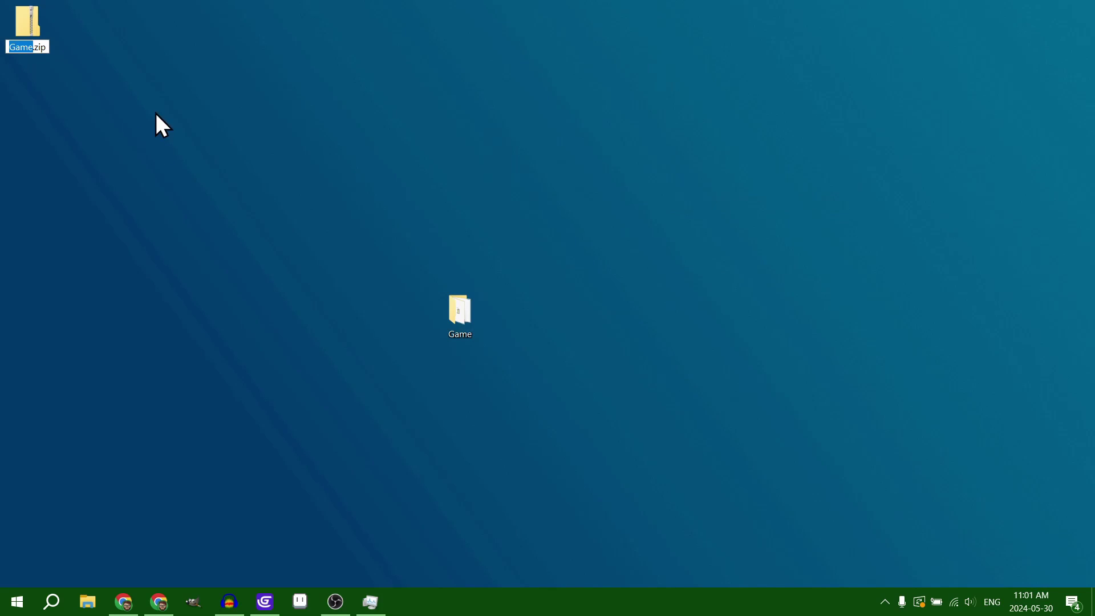
left_click_drag(23, 23, 599, 350)
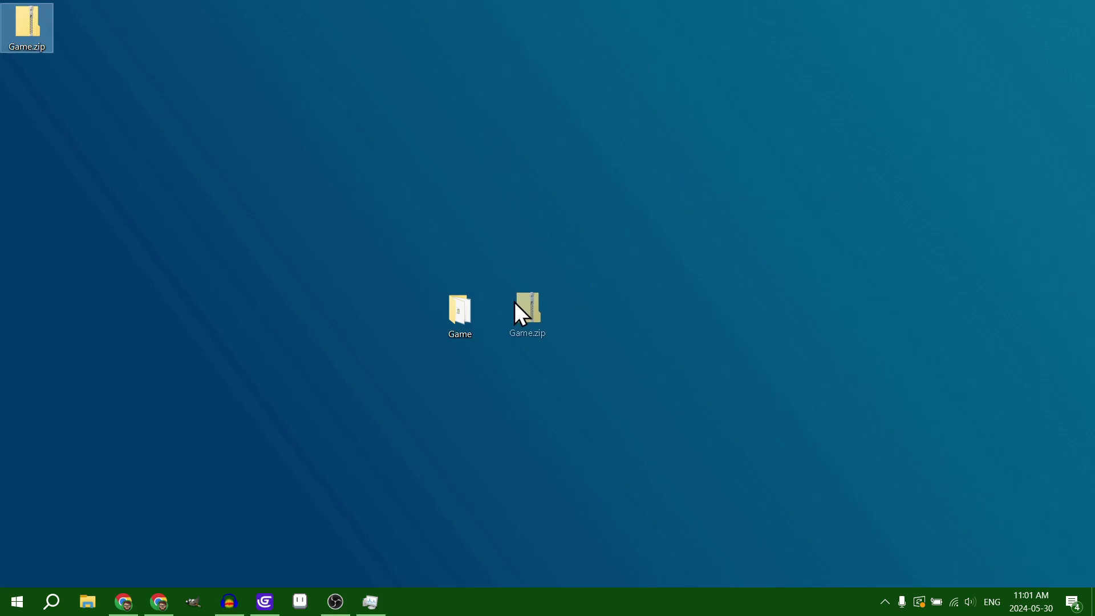
left_click_drag(515, 303, 517, 306)
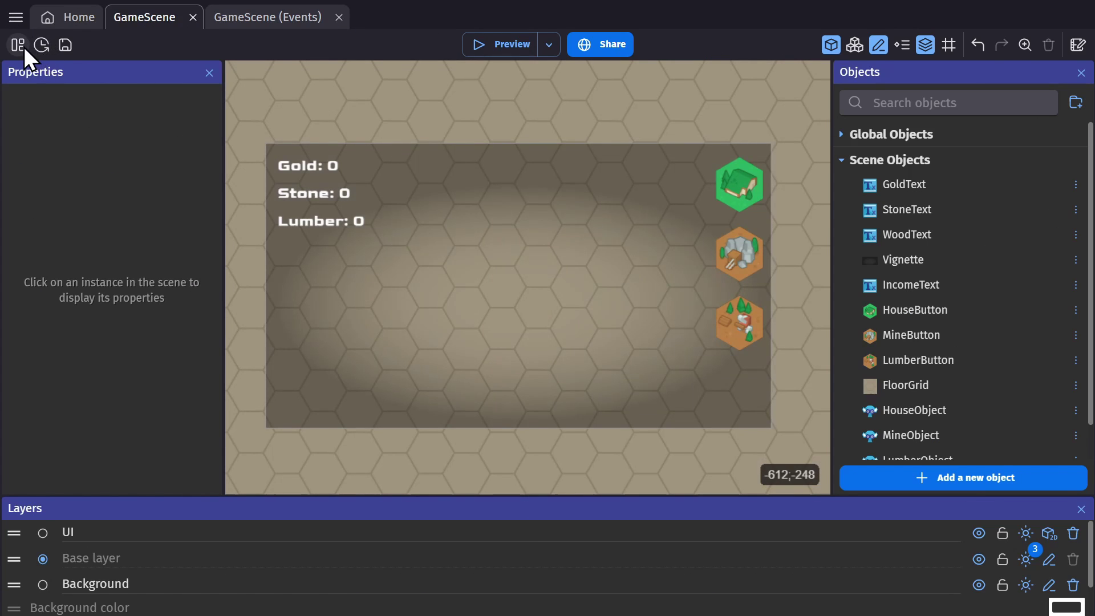
Open the Game properties from the project manager and keep Landscape as the device orientation
left_click(24, 47)
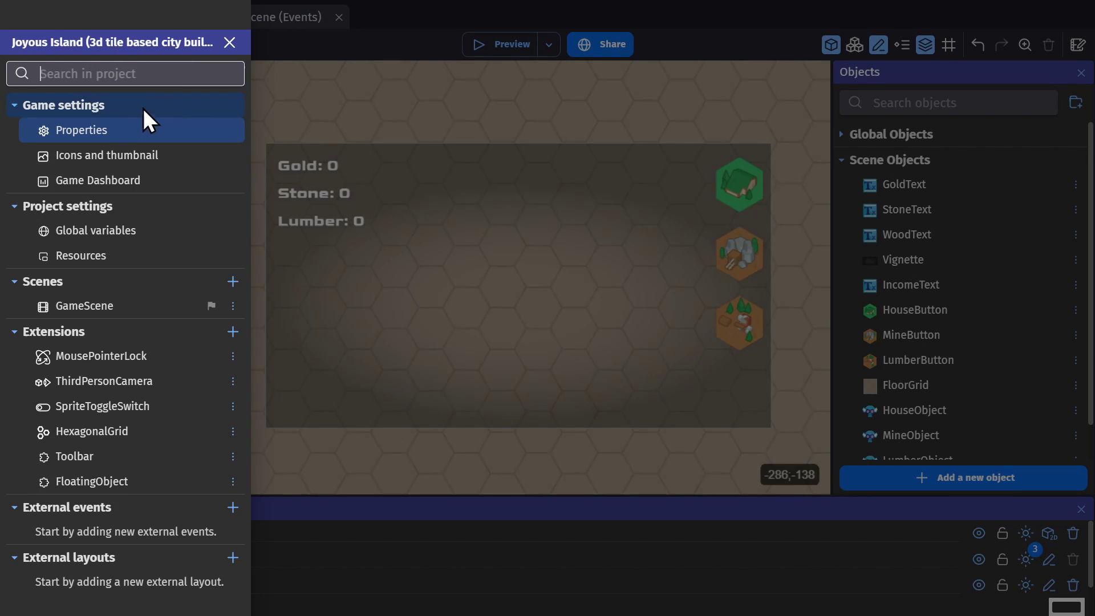
left_click(112, 130)
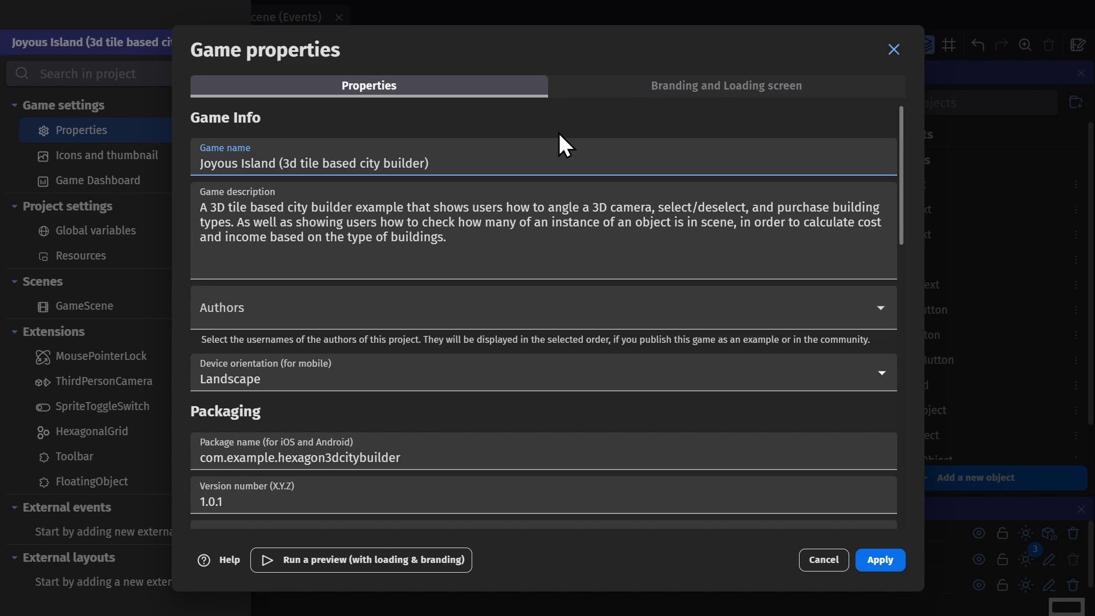
scroll(898, 172, "down", 1)
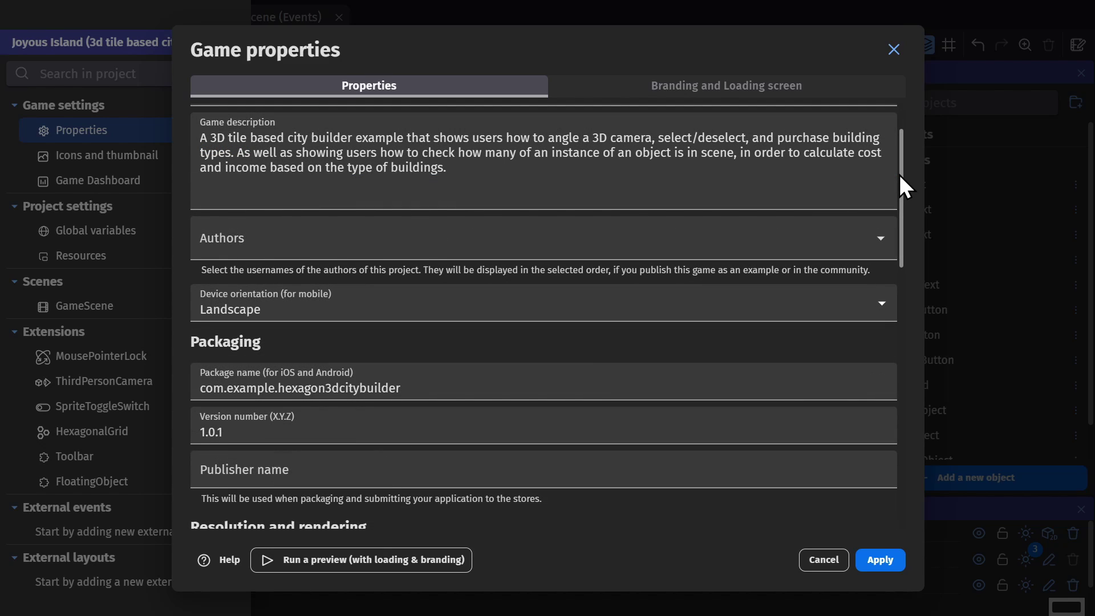
left_click_drag(899, 173, 898, 214)
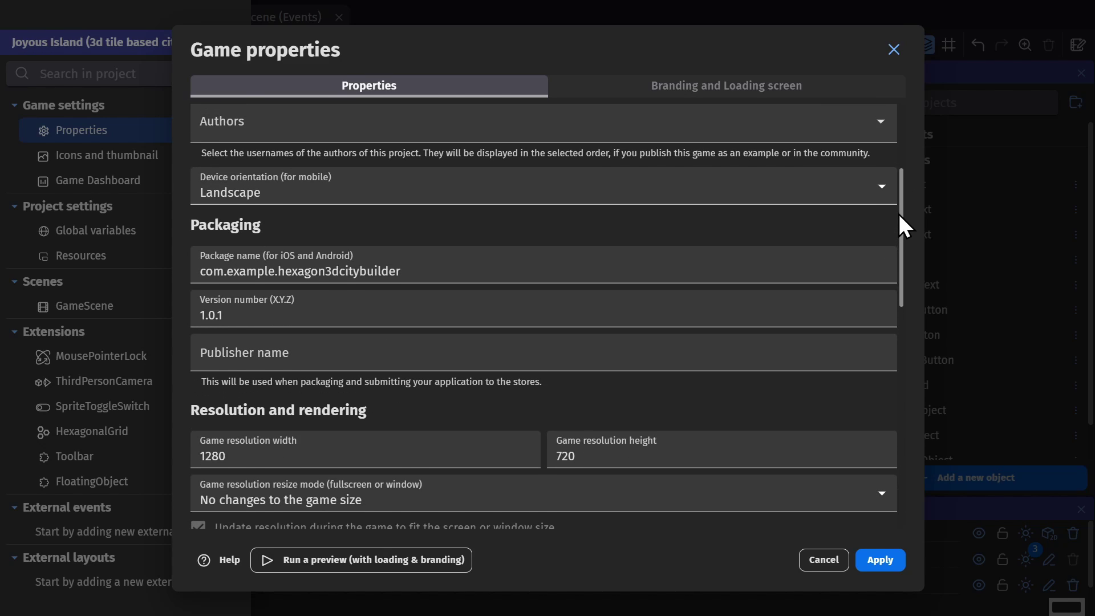
left_click(313, 197)
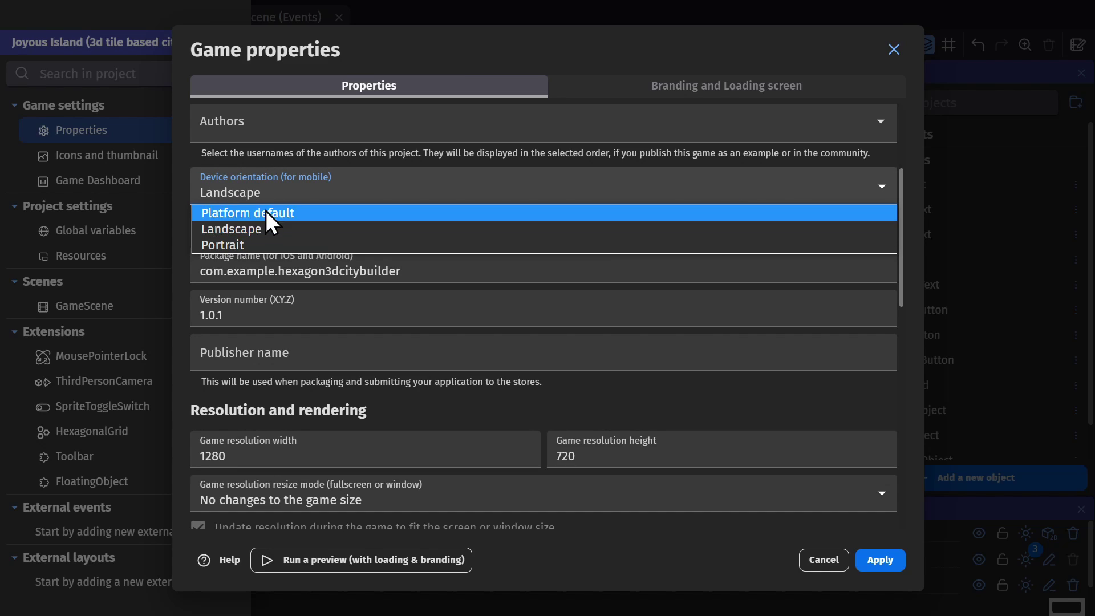
left_click(347, 198)
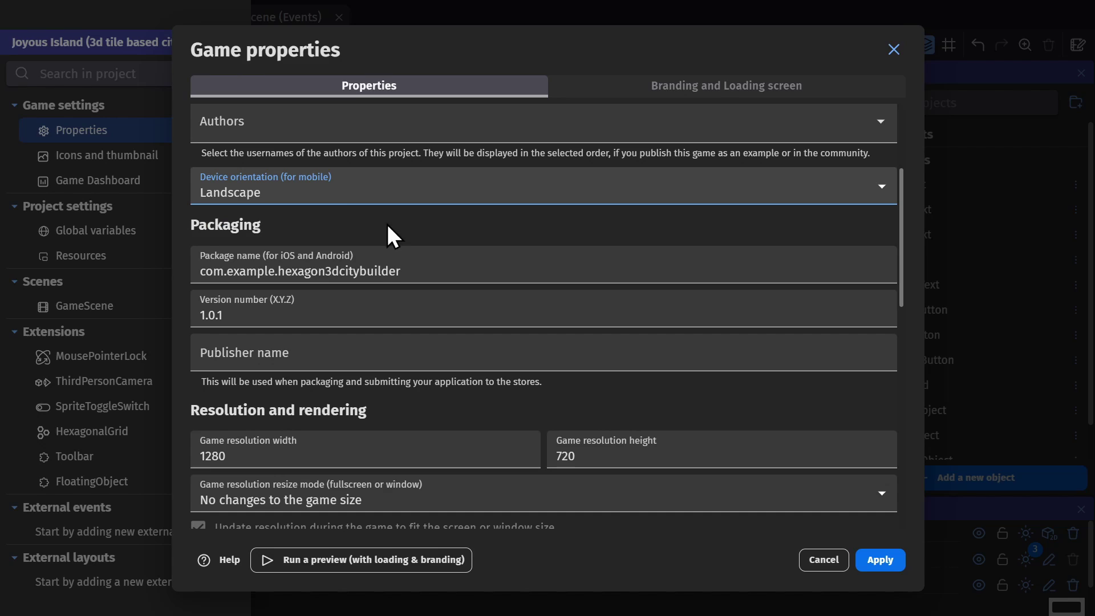
Check the package name and resolution resize mode, leaving both unchanged, then close the dialog
left_click_drag(226, 266, 467, 269)
scroll(302, 280, "down", 4)
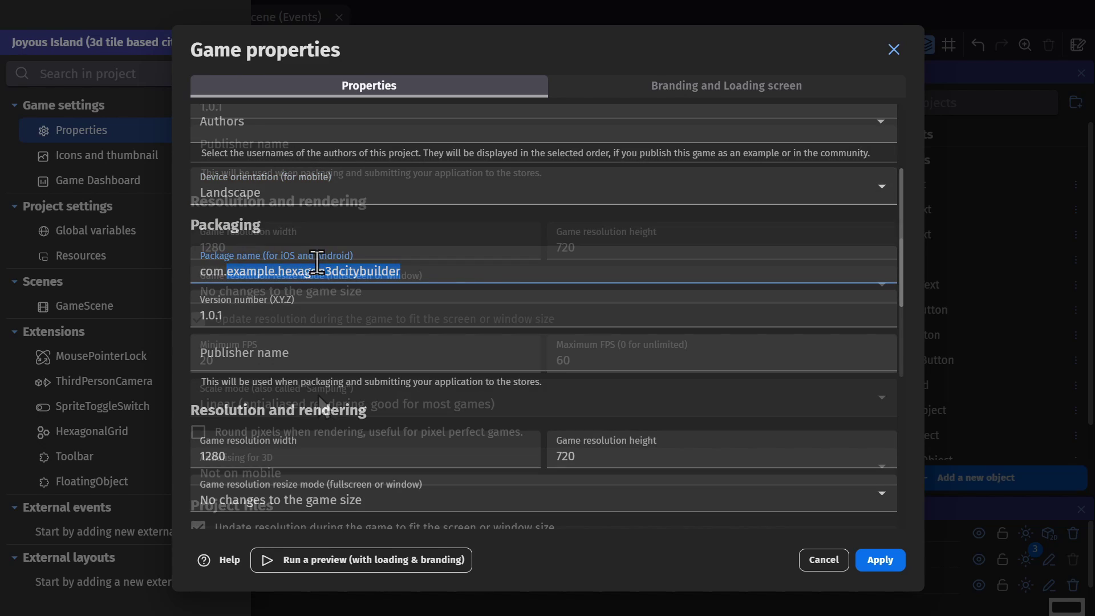
left_click(292, 297)
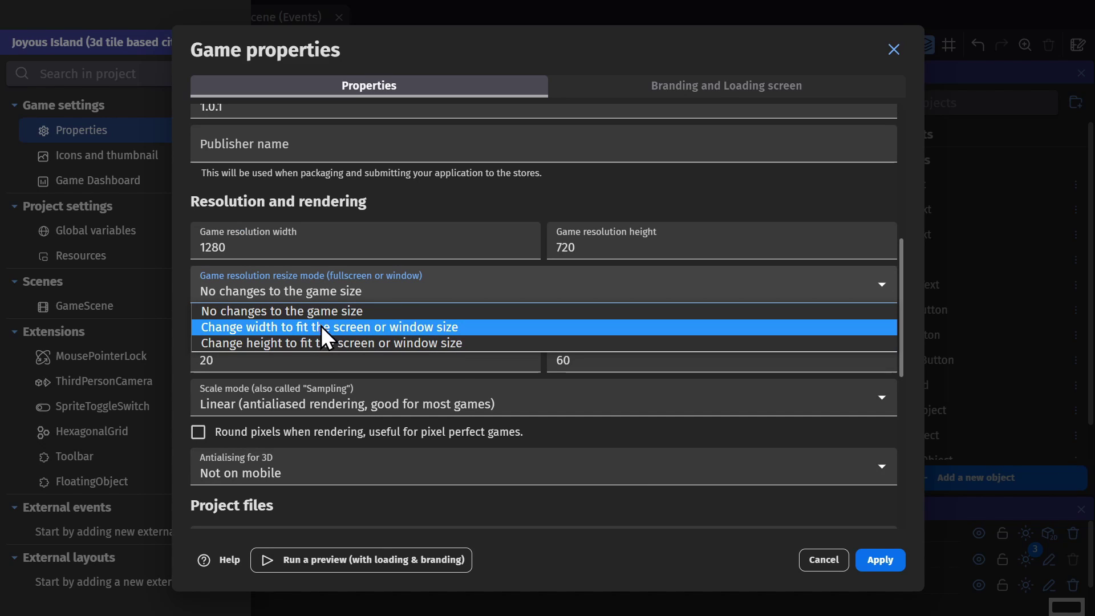
left_click(450, 282)
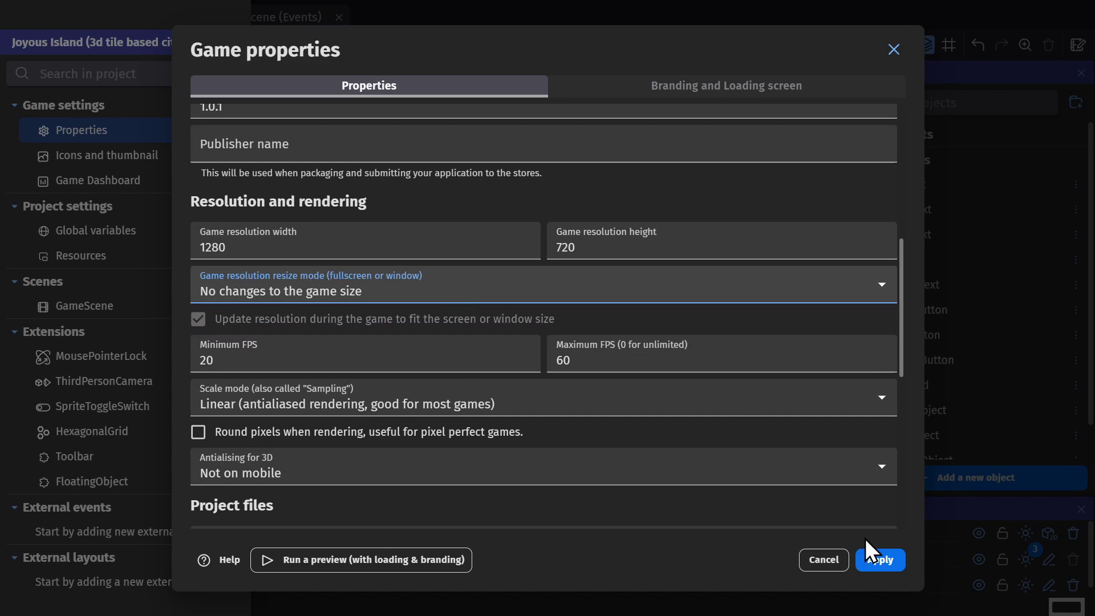
left_click(835, 551)
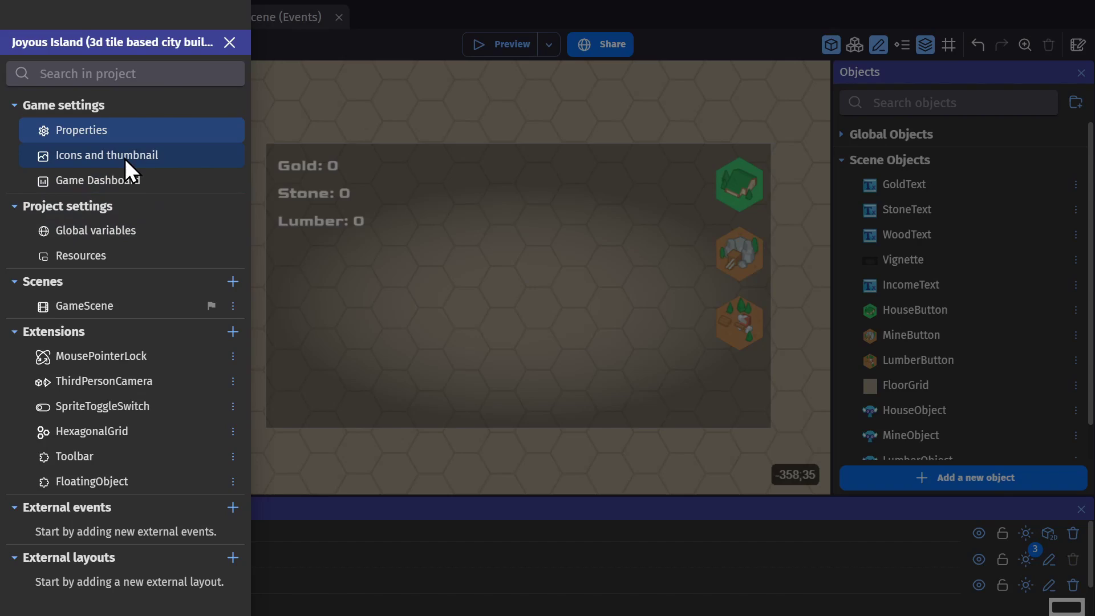
Scroll through the Project icons and thumbnail list, then cancel choosing a source image for icons
left_click(103, 161)
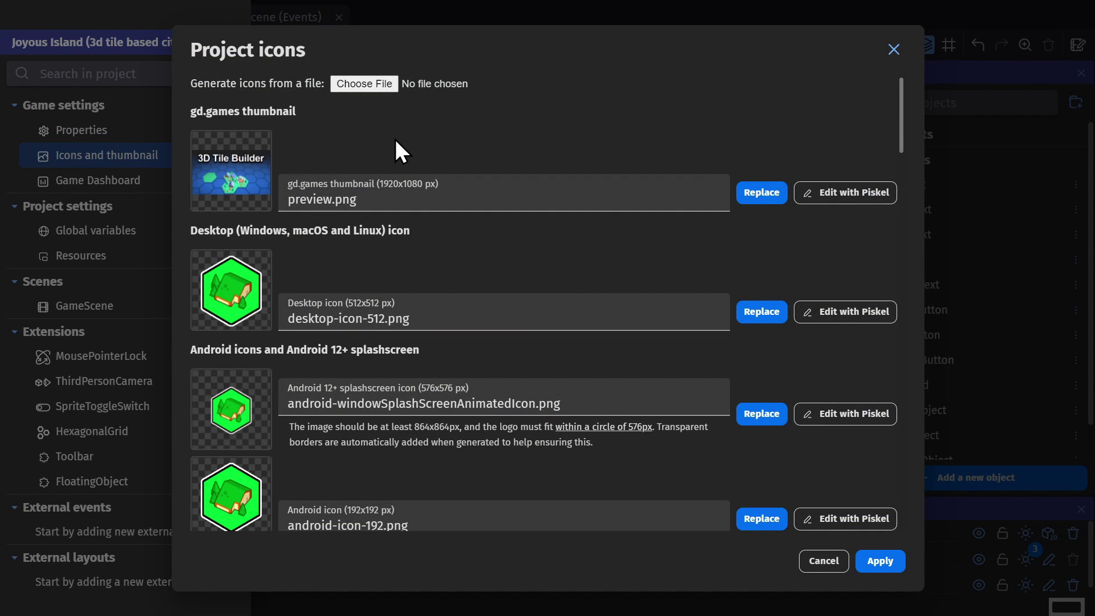
scroll(839, 166, "down", 12)
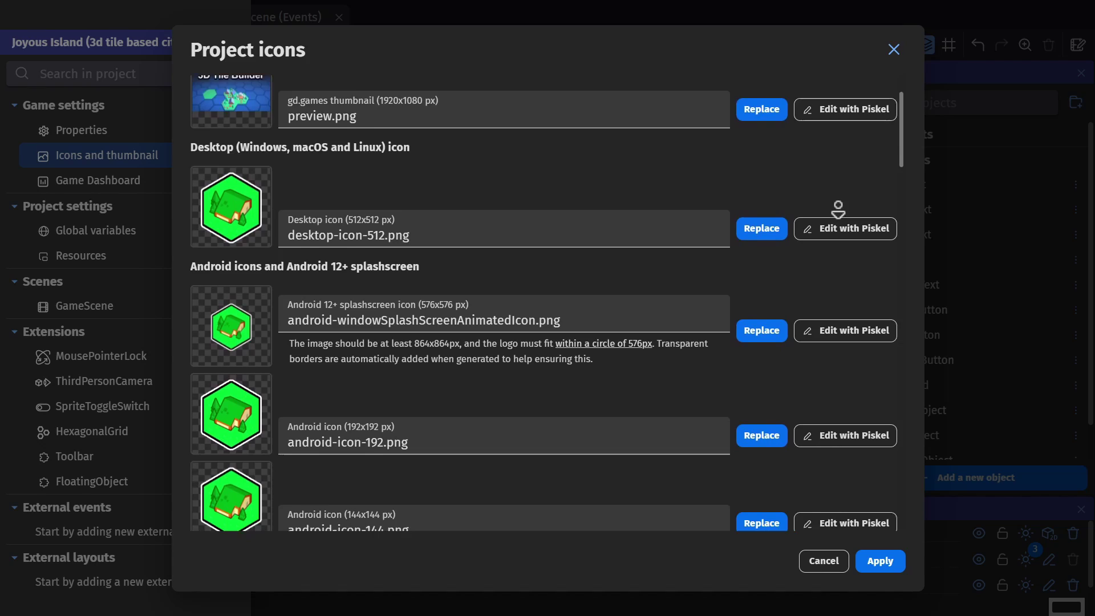
scroll(846, 335, "down", 15)
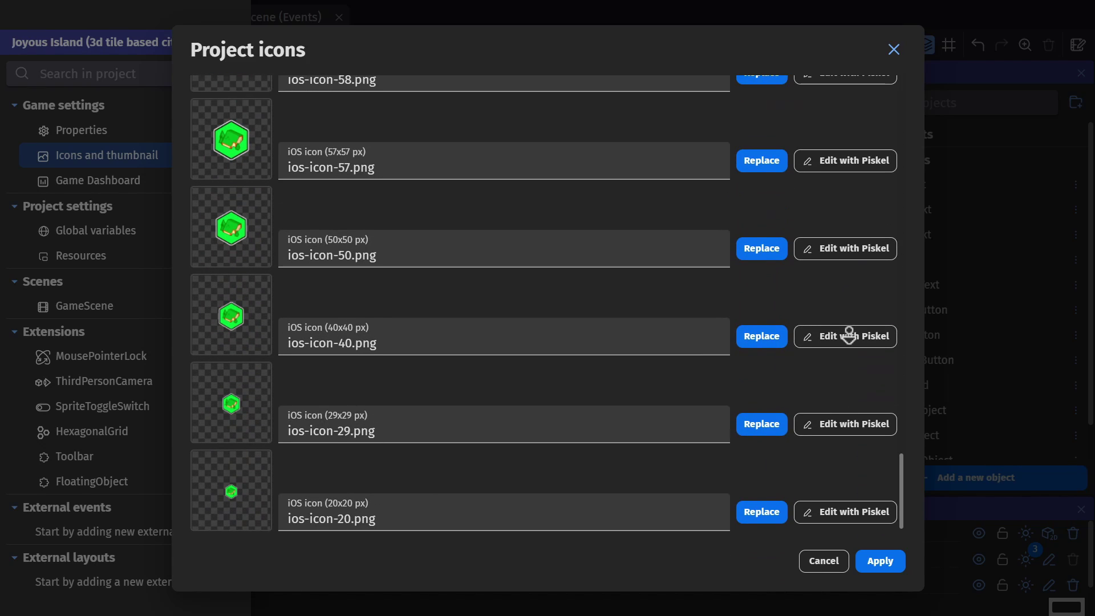
scroll(850, 37, "up", 8)
scroll(851, 38, "up", 1)
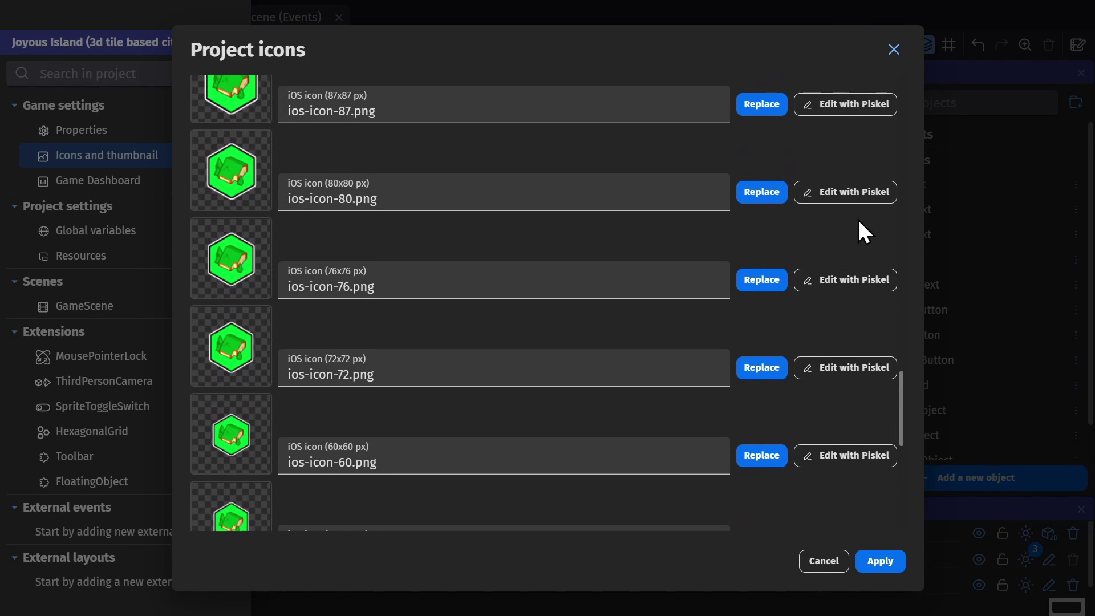
scroll(851, 139, "up", 20)
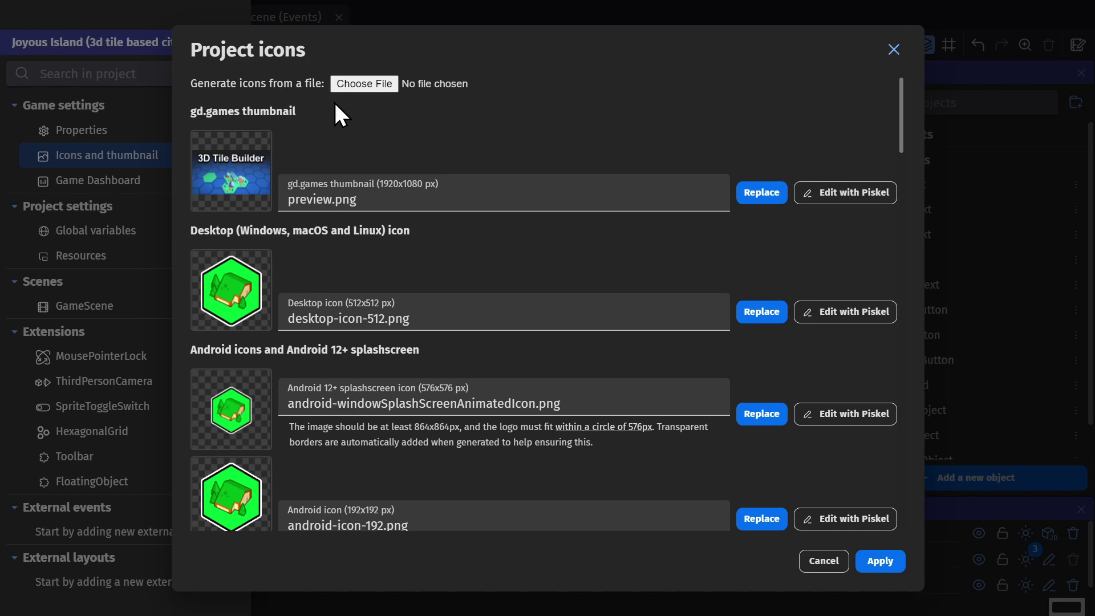
left_click(372, 87)
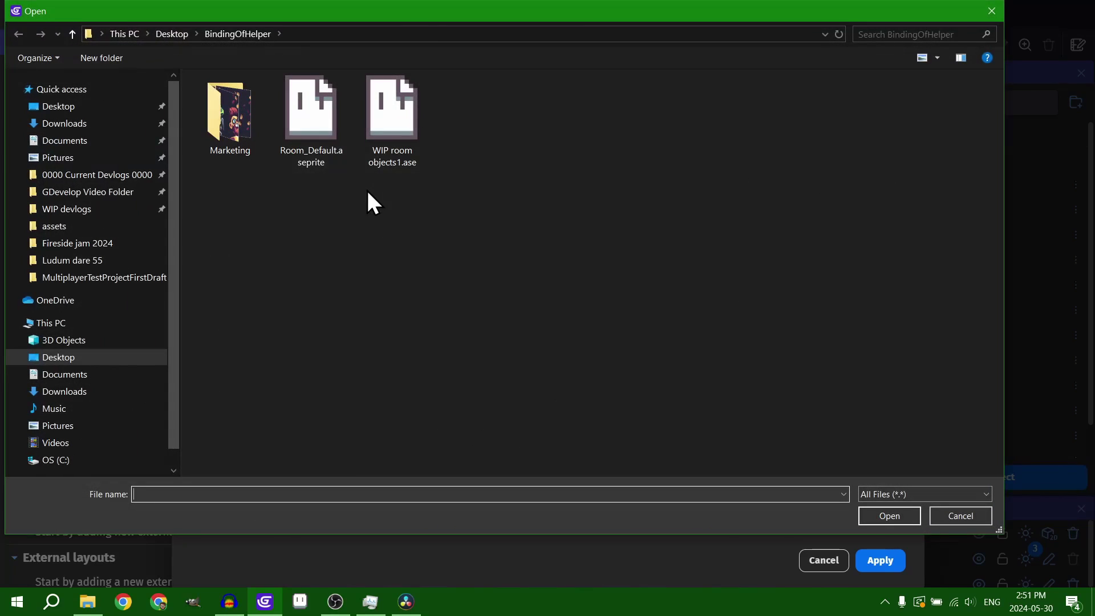
left_click(992, 11)
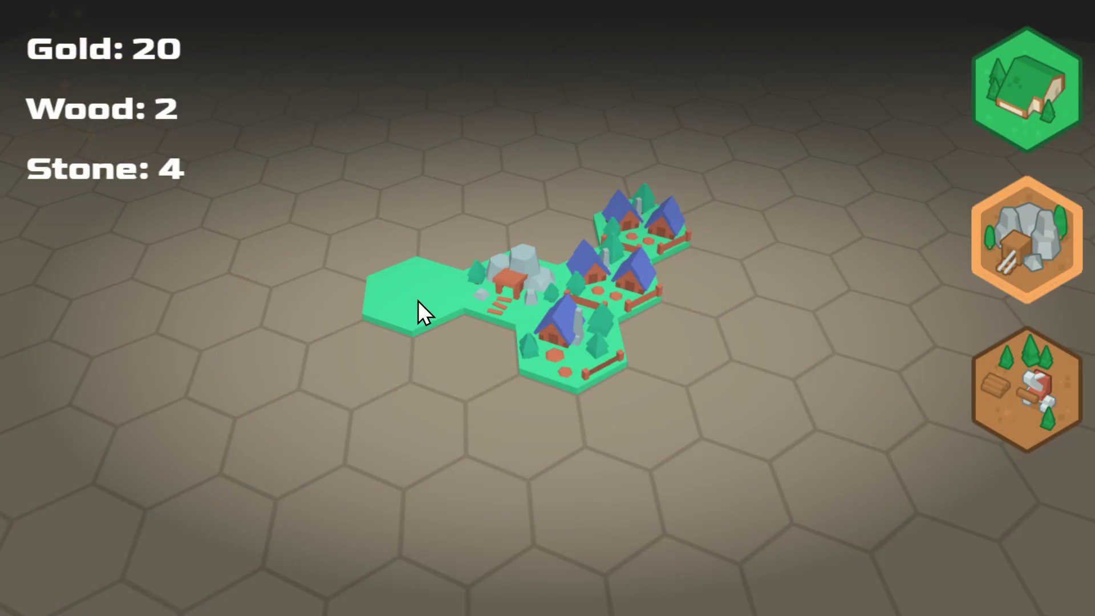
Place a quarry on an empty hex tile in the running city builder
left_click(421, 311)
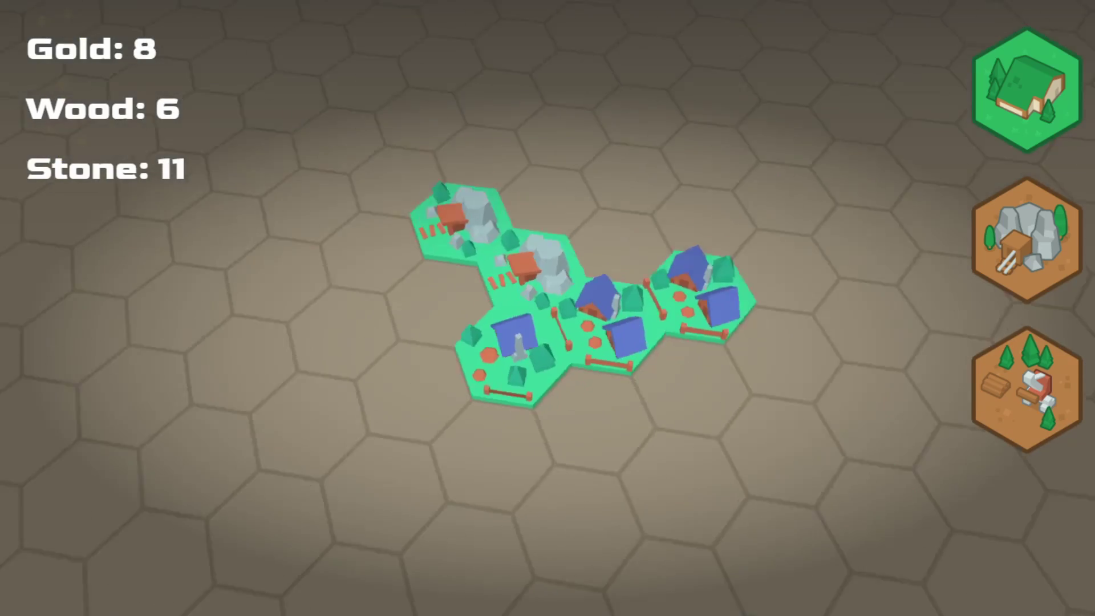